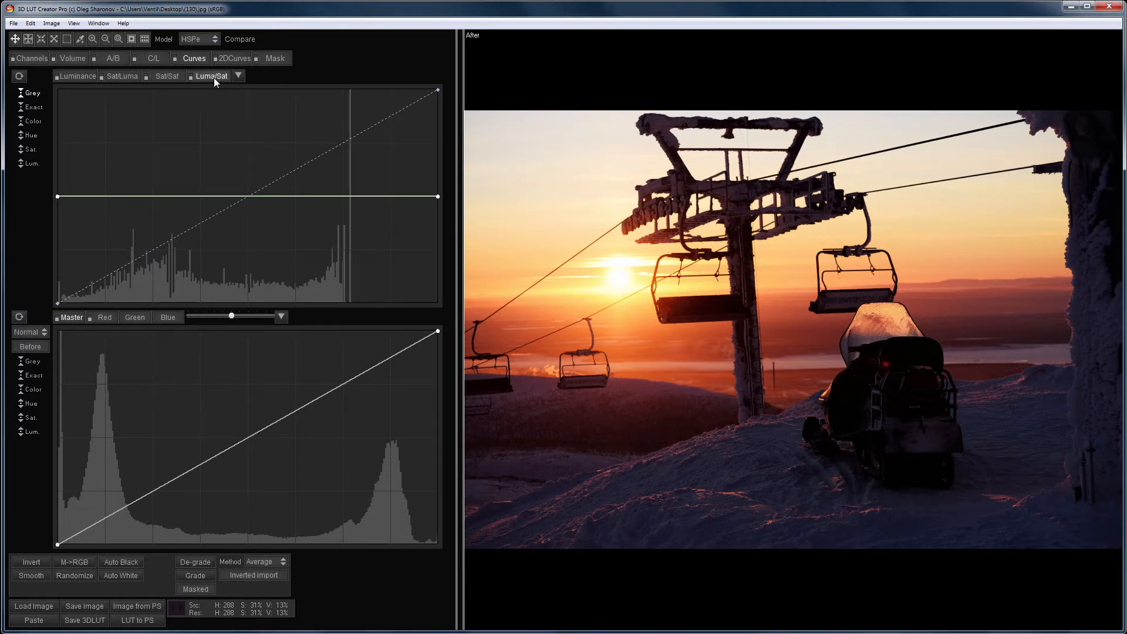
{"action": "left_click", "coordinate": [203, 40]}
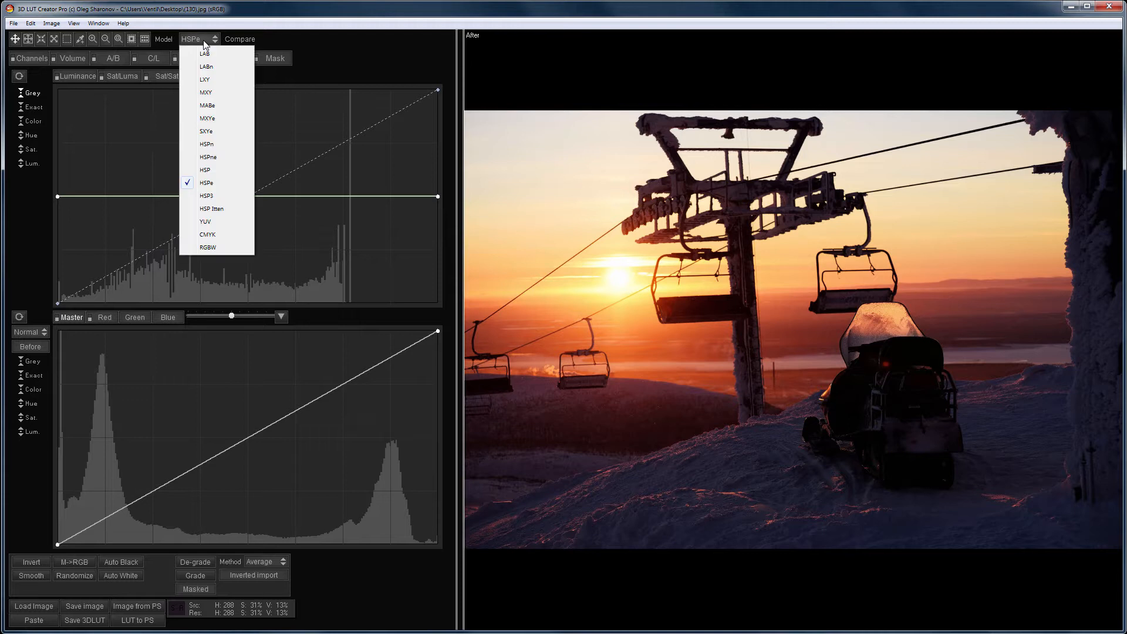
{"action": "left_click", "coordinate": [273, 61]}
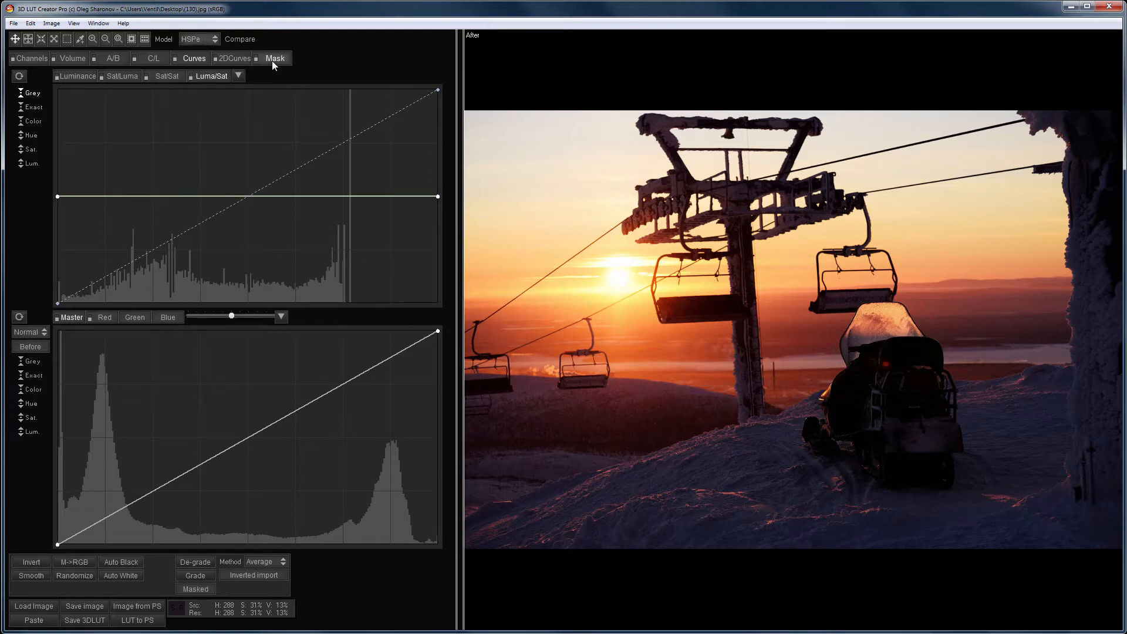
{"action": "left_click", "coordinate": [272, 59]}
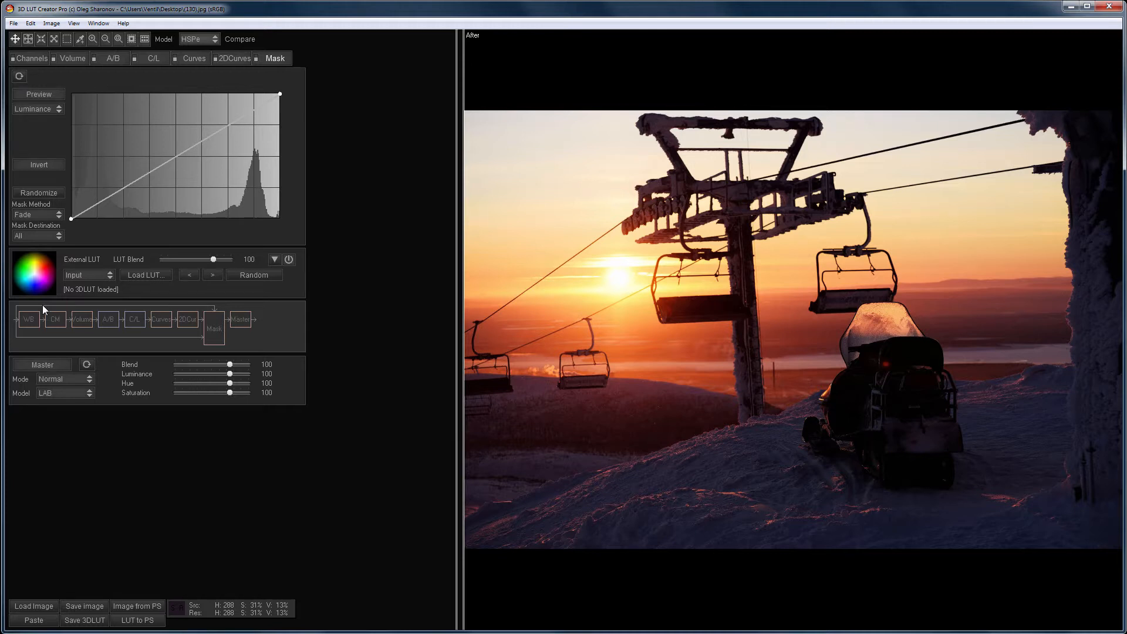
{"action": "left_click", "coordinate": [194, 59]}
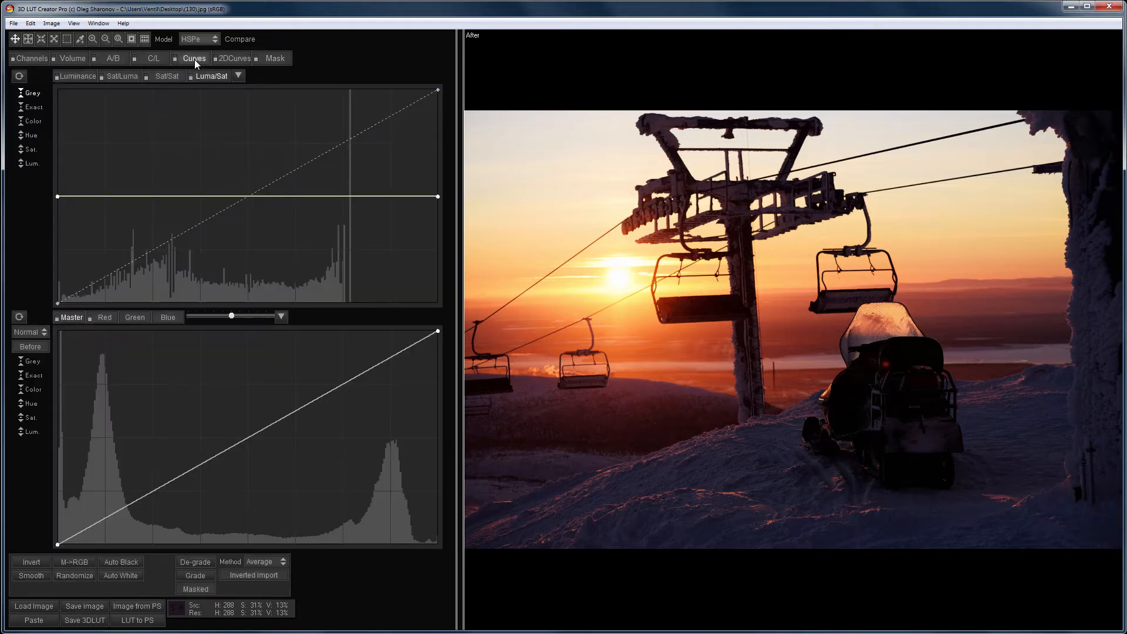
{"action": "left_click", "coordinate": [115, 77]}
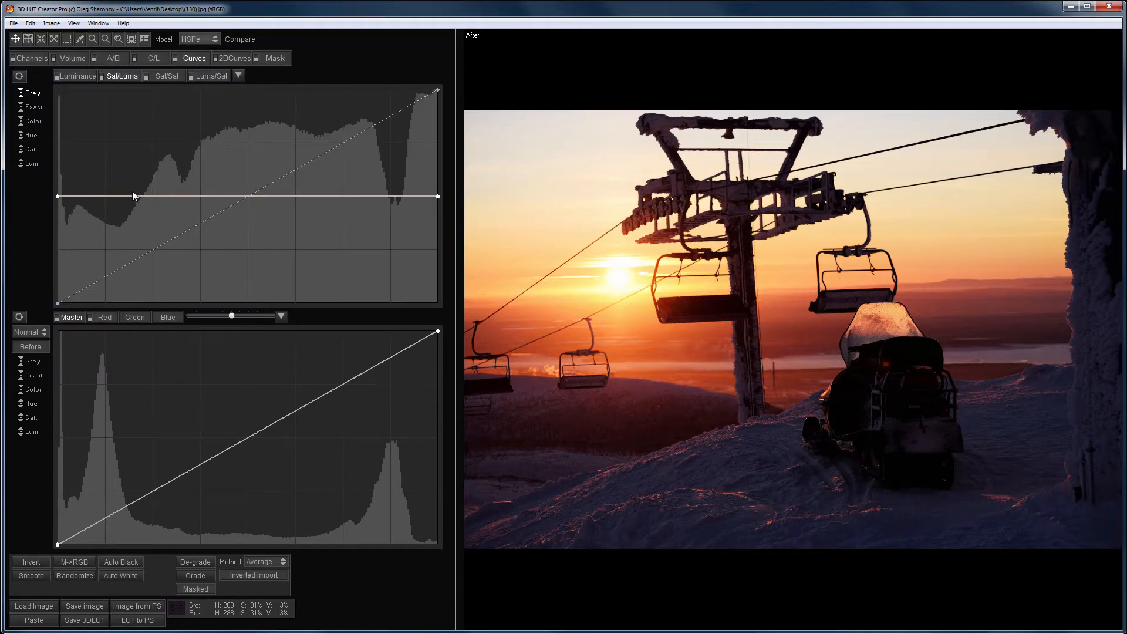
Step: Try boosting the global saturation of the ski-lift photo to 182, and reset it to default
{"action": "left_click", "coordinate": [115, 58]}
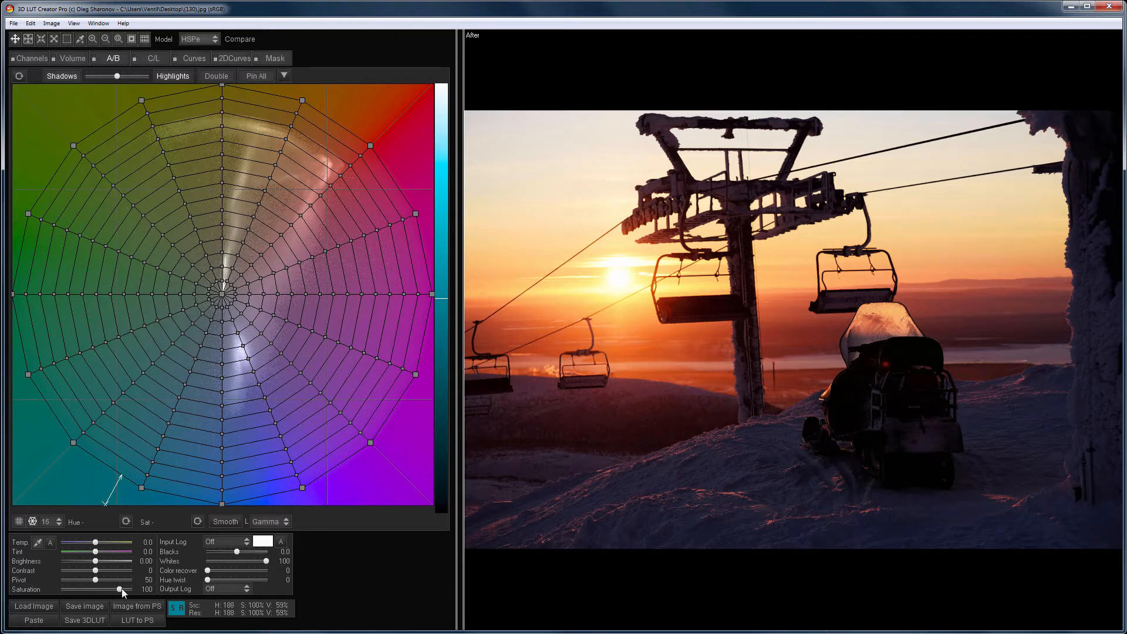
{"action": "left_click_drag", "start_coordinate": [122, 588], "coordinate": [123, 588]}
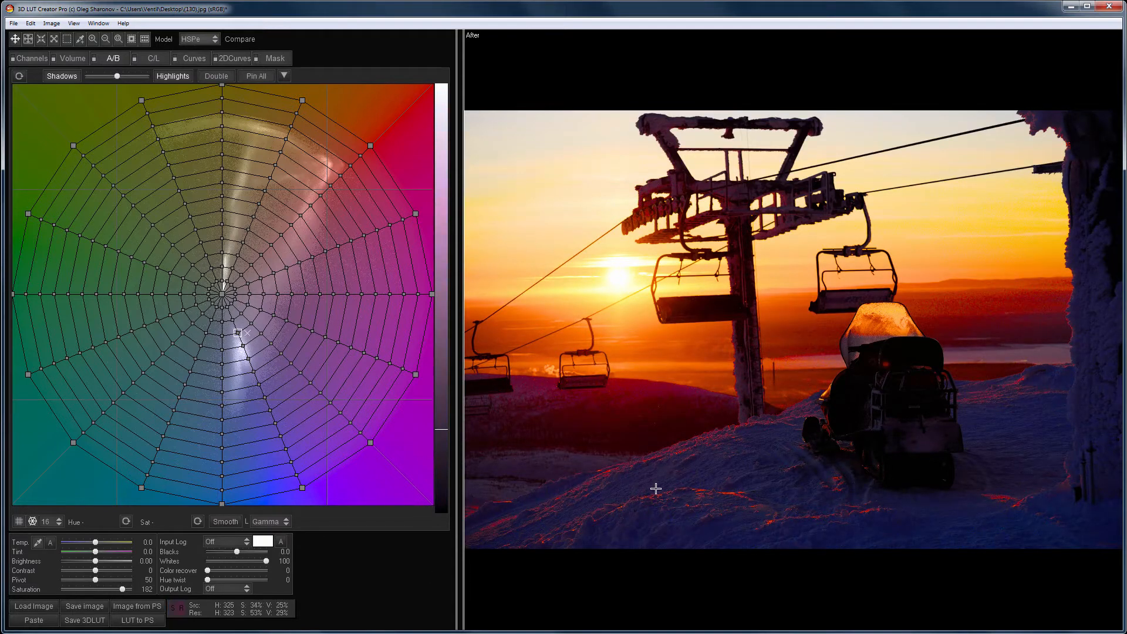
{"action": "double_click", "coordinate": [123, 590]}
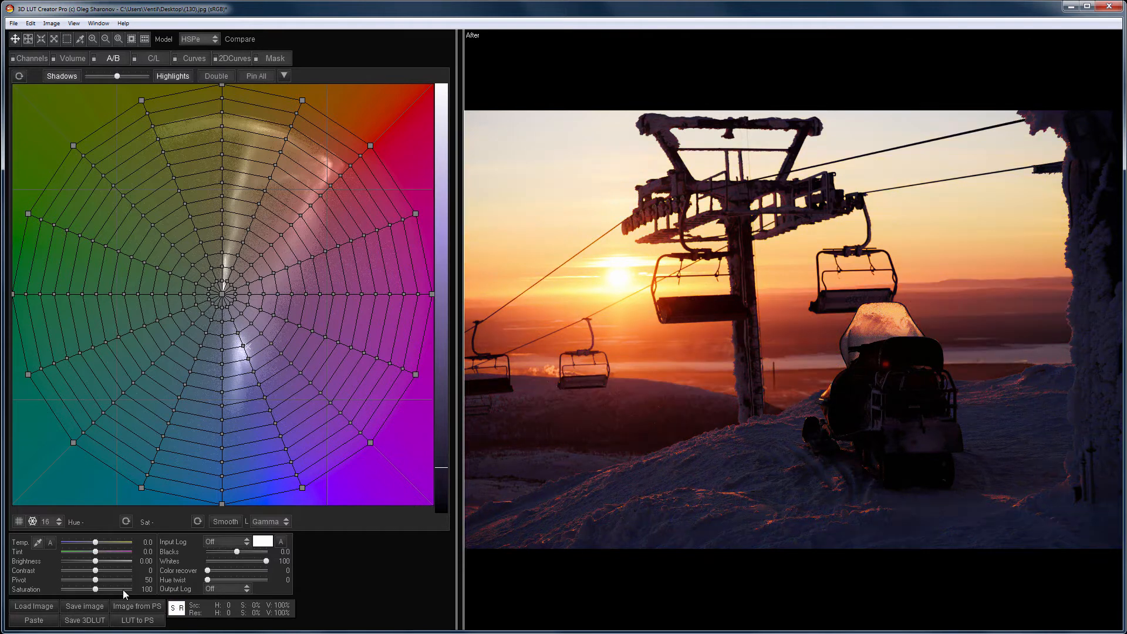
Step: Raise the highlight endpoint of the Sat/Luma curve to 255/211 and switch the color model to HSP
{"action": "left_click", "coordinate": [187, 58]}
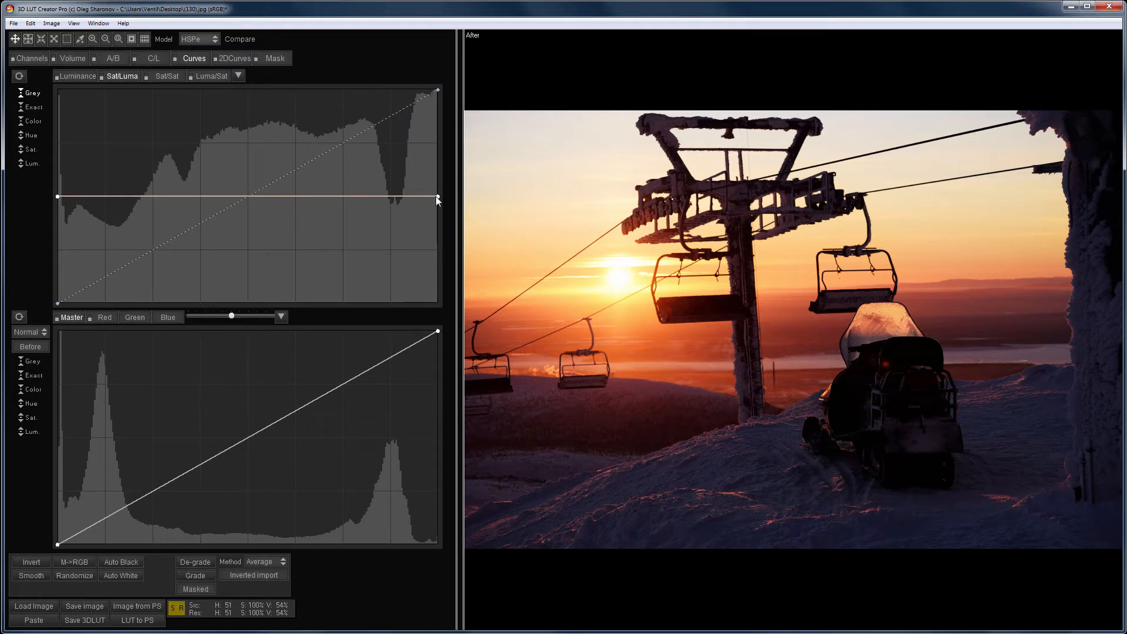
{"action": "left_click_drag", "start_coordinate": [438, 196], "coordinate": [455, 129]}
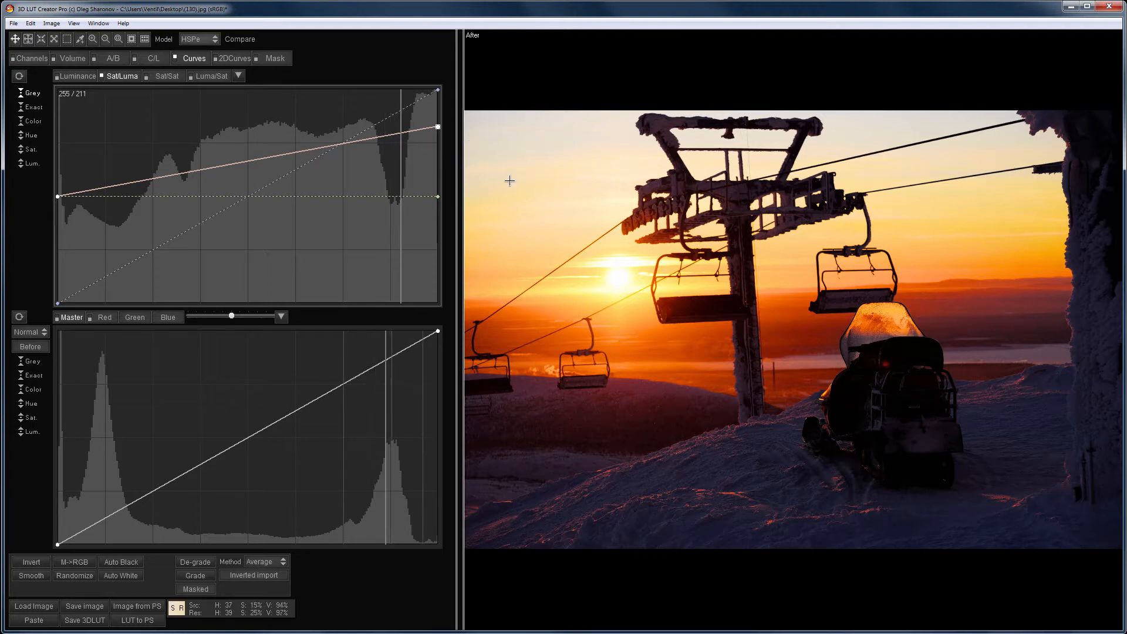
{"action": "left_click", "coordinate": [206, 38]}
{"action": "left_click", "coordinate": [219, 171]}
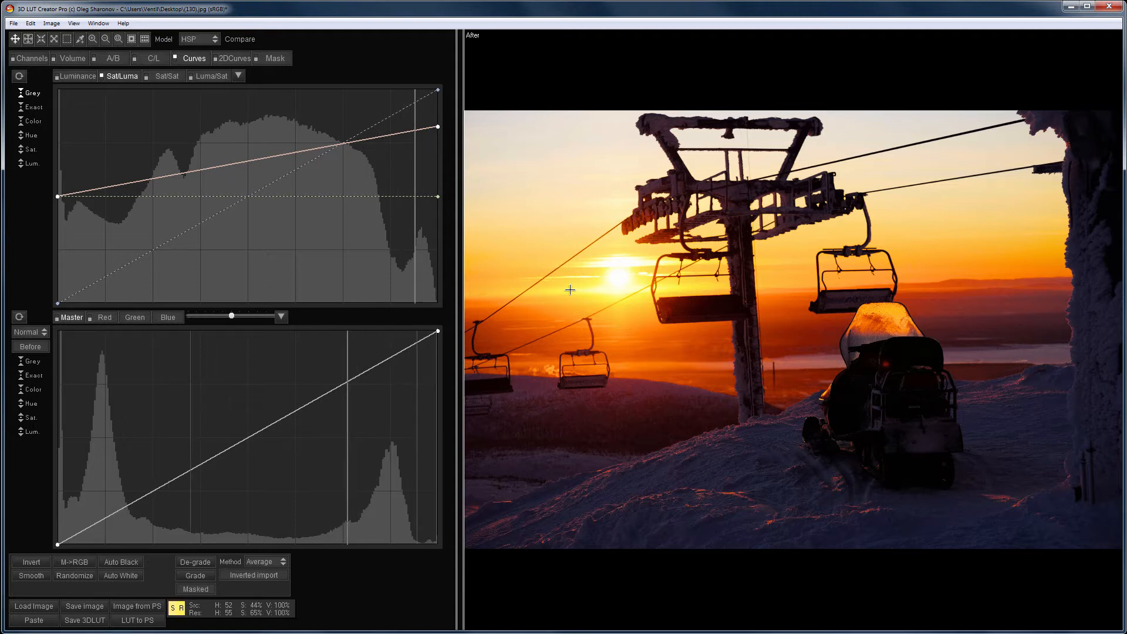
Step: Reset the Sat/Luma curve, and on DSC_8073.jpg try lowering its highlight endpoint to 255/52
{"action": "double_click", "coordinate": [101, 76]}
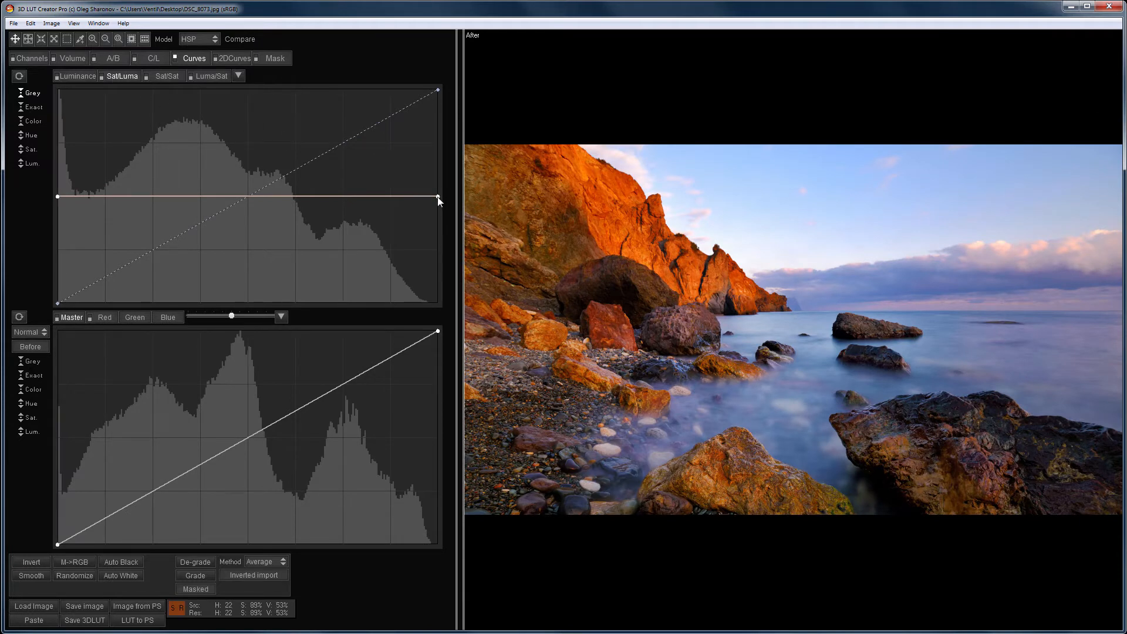
{"action": "left_click_drag", "start_coordinate": [438, 196], "coordinate": [448, 260]}
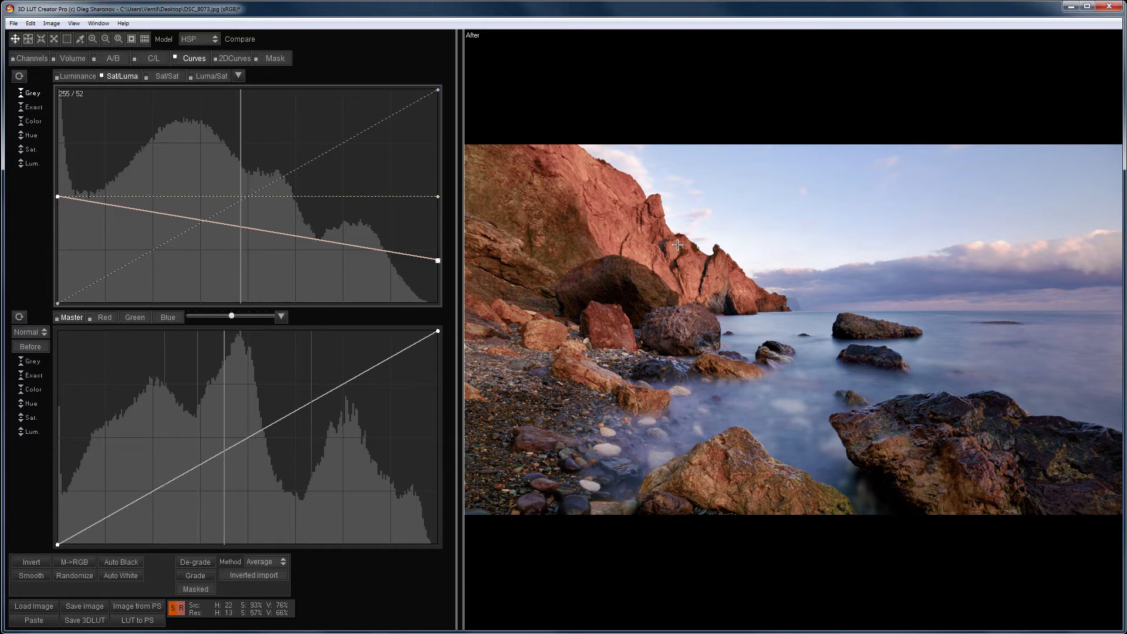
{"action": "left_click", "coordinate": [920, 231]}
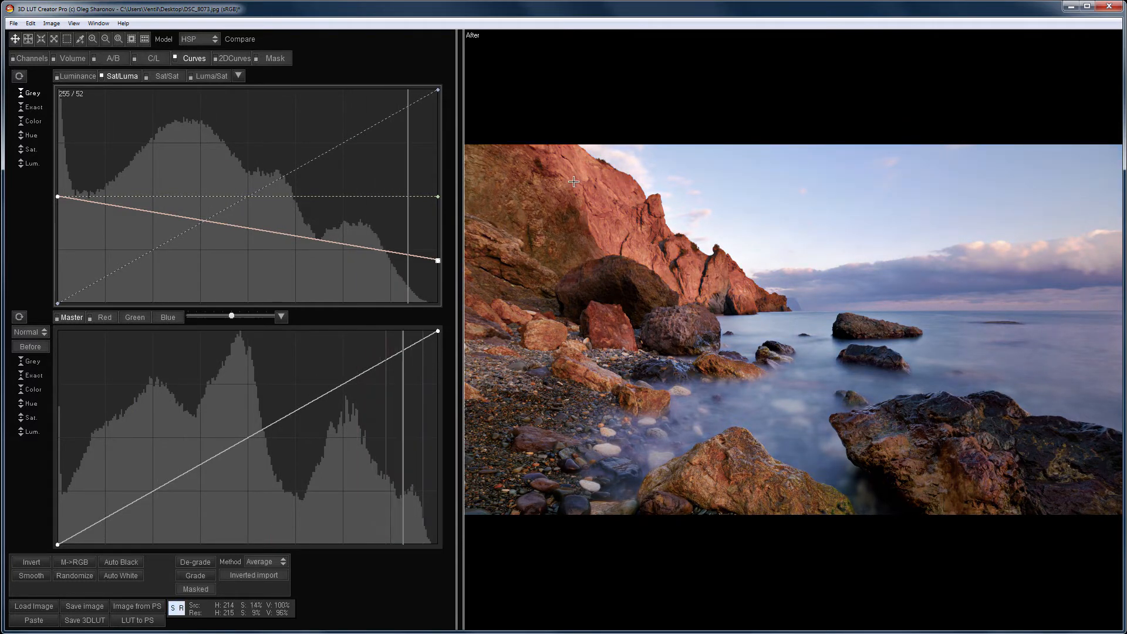
{"action": "left_click", "coordinate": [102, 76]}
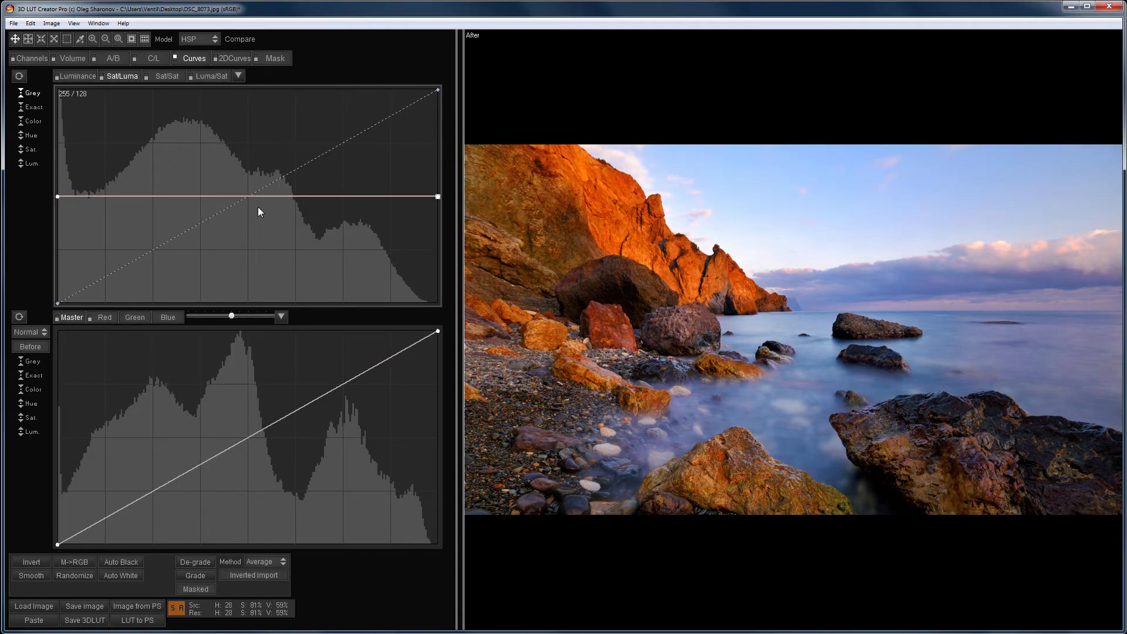
Step: Try anchoring the Sat/Luma curve with extra points and pulling its upper midtones down to 154/104
{"action": "left_click", "coordinate": [215, 196]}
{"action": "left_click", "coordinate": [189, 196]}
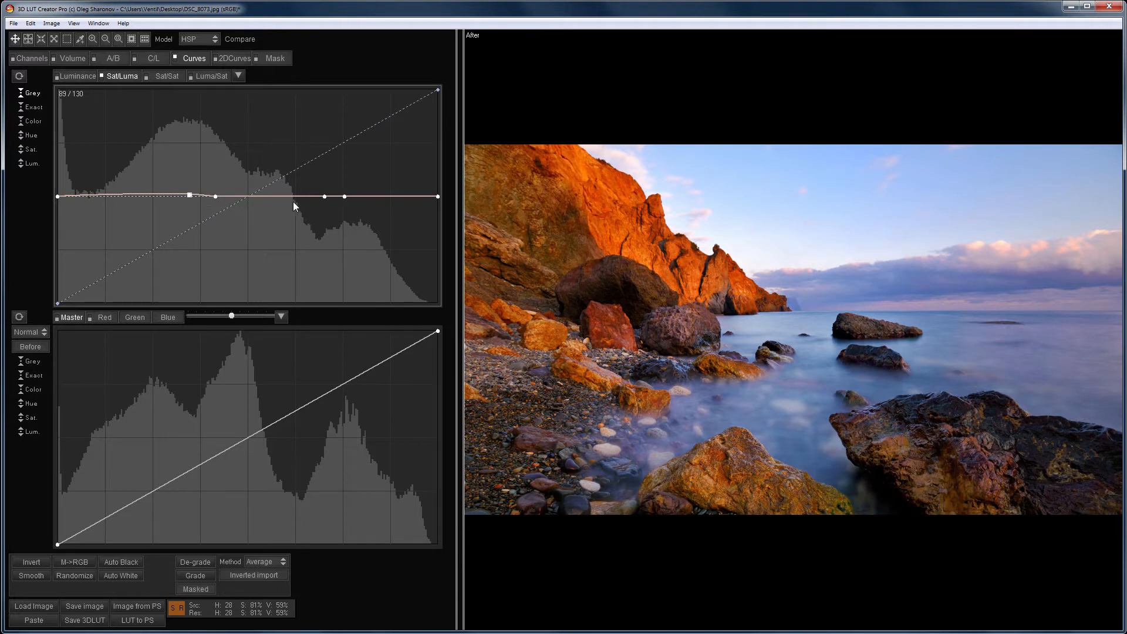
{"action": "left_click_drag", "start_coordinate": [273, 196], "coordinate": [287, 216]}
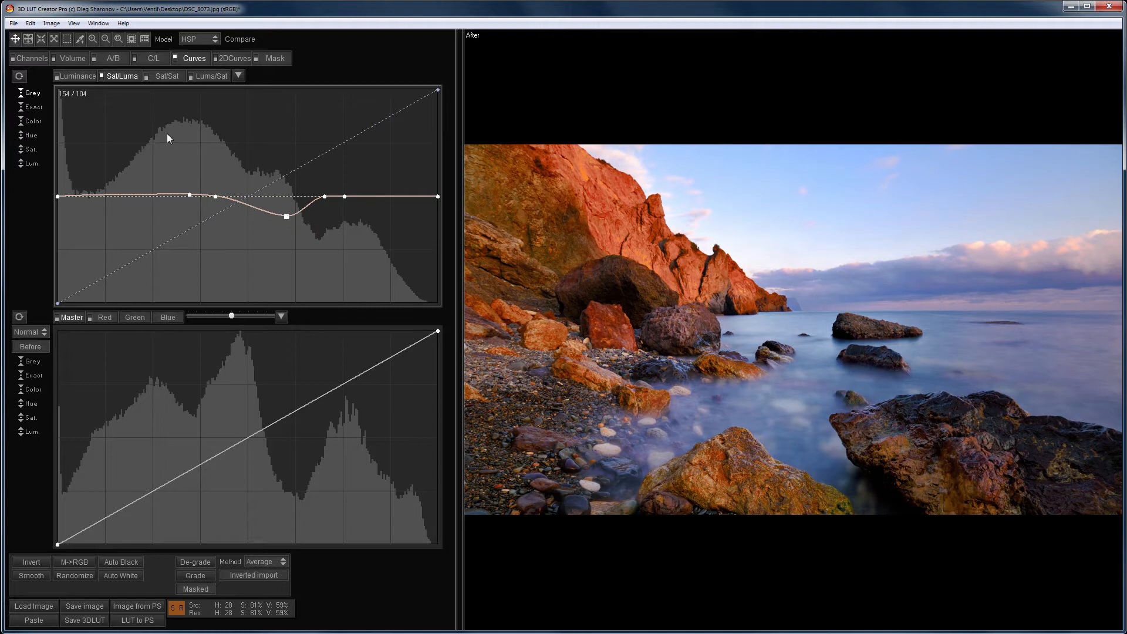
{"action": "left_click", "coordinate": [100, 75]}
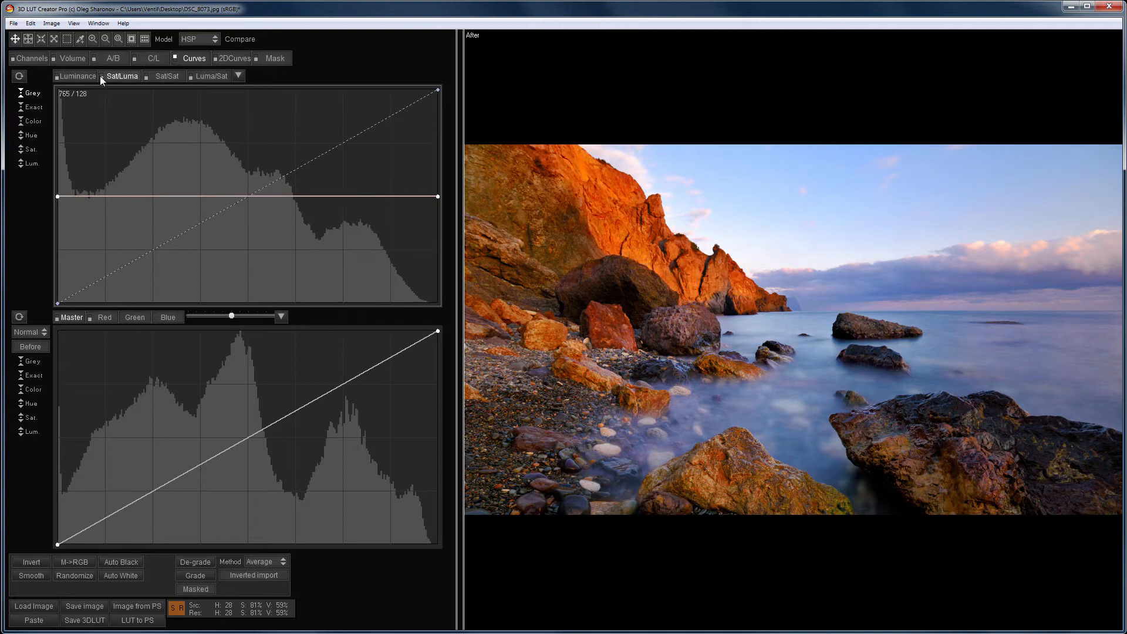
Step: Try limiting high saturation with a Sat/Sat curve anchored at 145/145 and ending at 255/154, comparing it with the original
{"action": "left_click", "coordinate": [157, 76]}
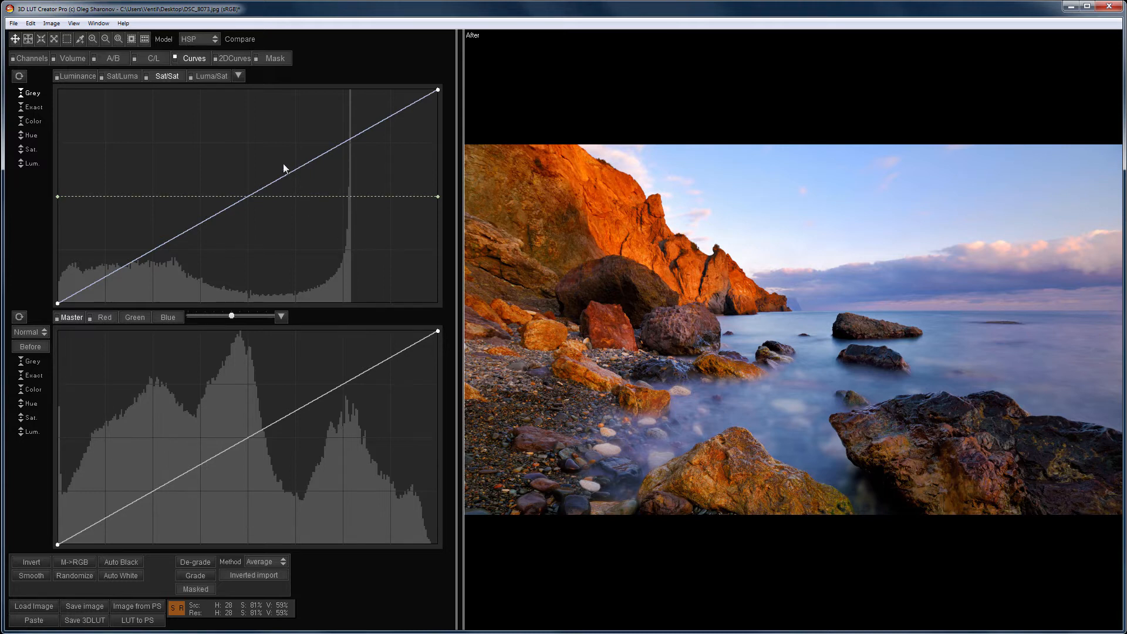
{"action": "left_click", "coordinate": [273, 182]}
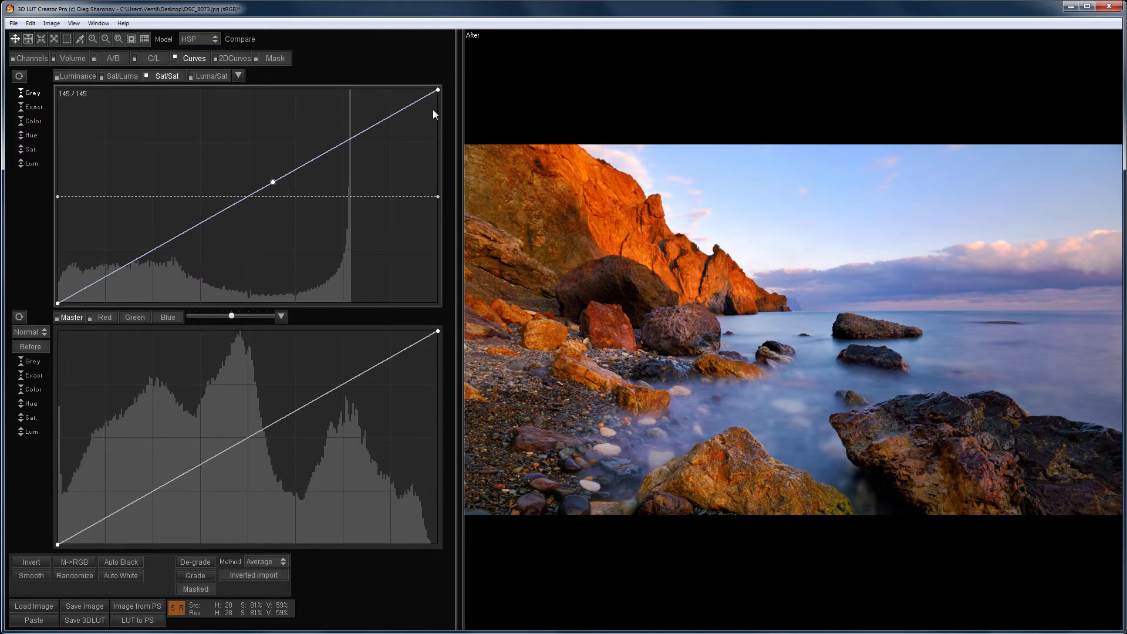
{"action": "left_click_drag", "start_coordinate": [439, 87], "coordinate": [456, 174]}
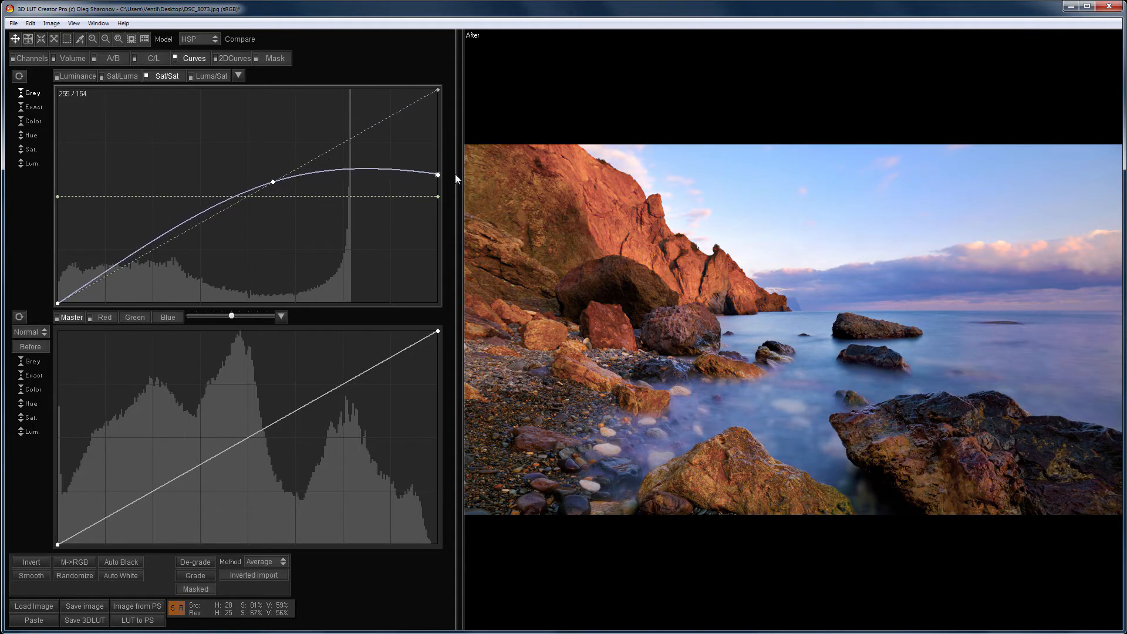
{"action": "key", "text": "space"}
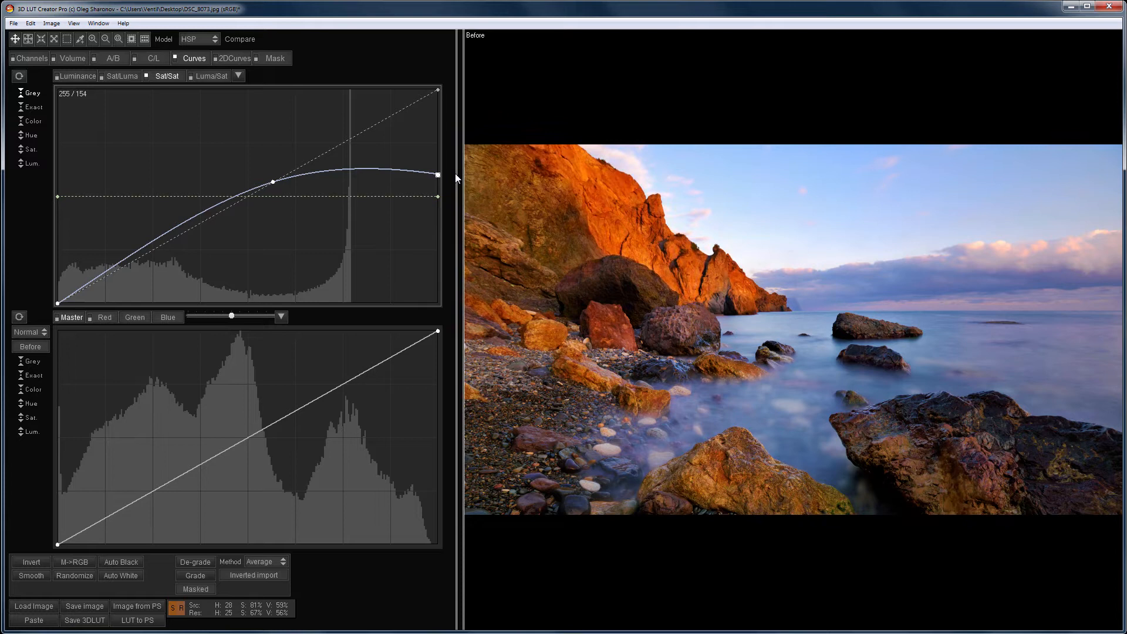
{"action": "key", "text": "space"}
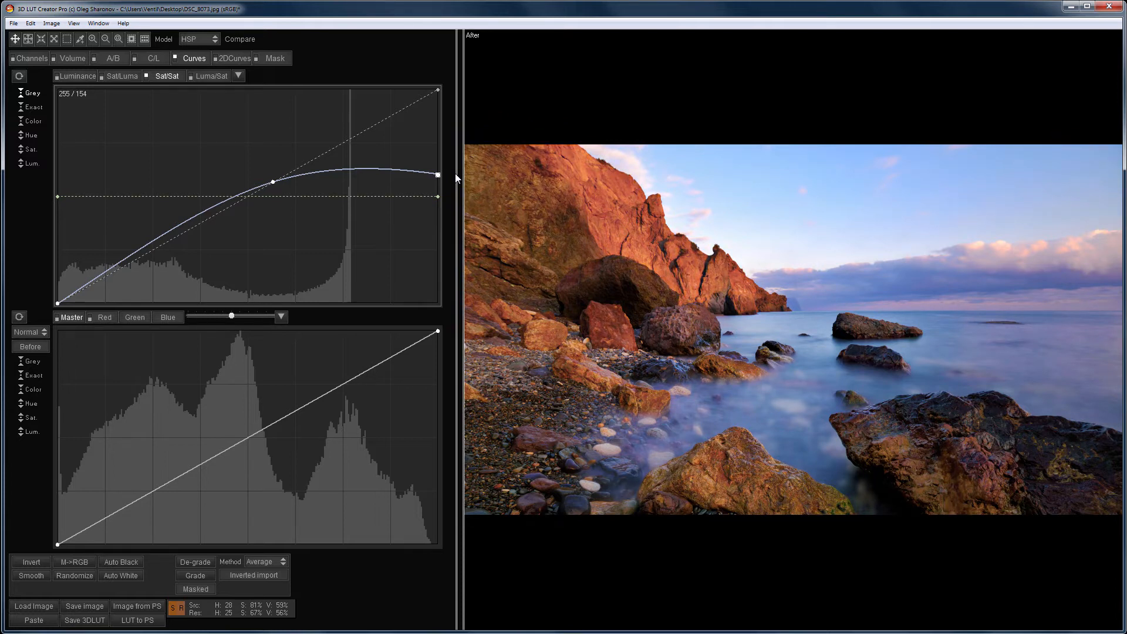
{"action": "left_click", "coordinate": [145, 76]}
Step: Load the seascape photo DSC_8360.jpg and raise the highlight endpoint of its Sat/Luma curve to 255/216
{"action": "left_click_drag", "start_coordinate": [555, 498], "coordinate": [567, 474]}
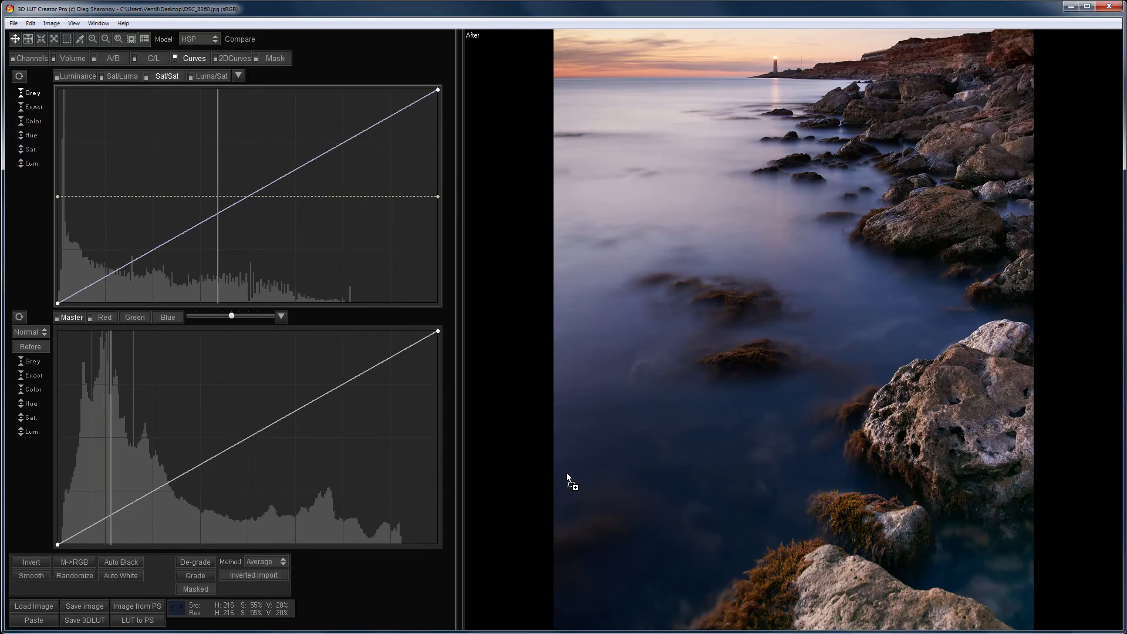
{"action": "left_click", "coordinate": [118, 76]}
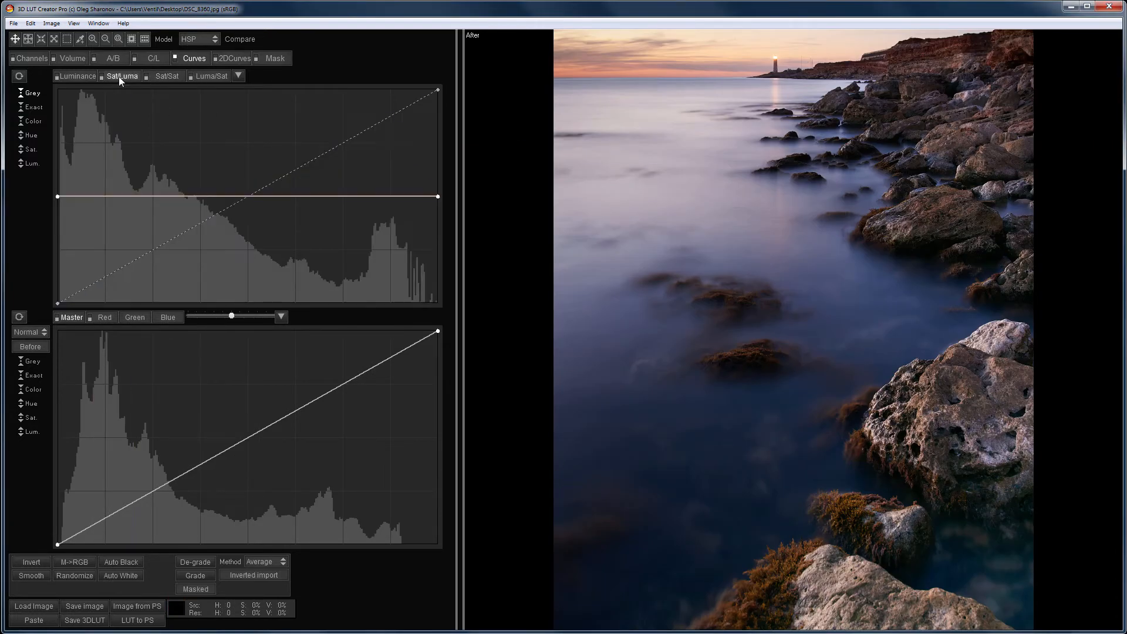
{"action": "left_click_drag", "start_coordinate": [440, 195], "coordinate": [447, 123]}
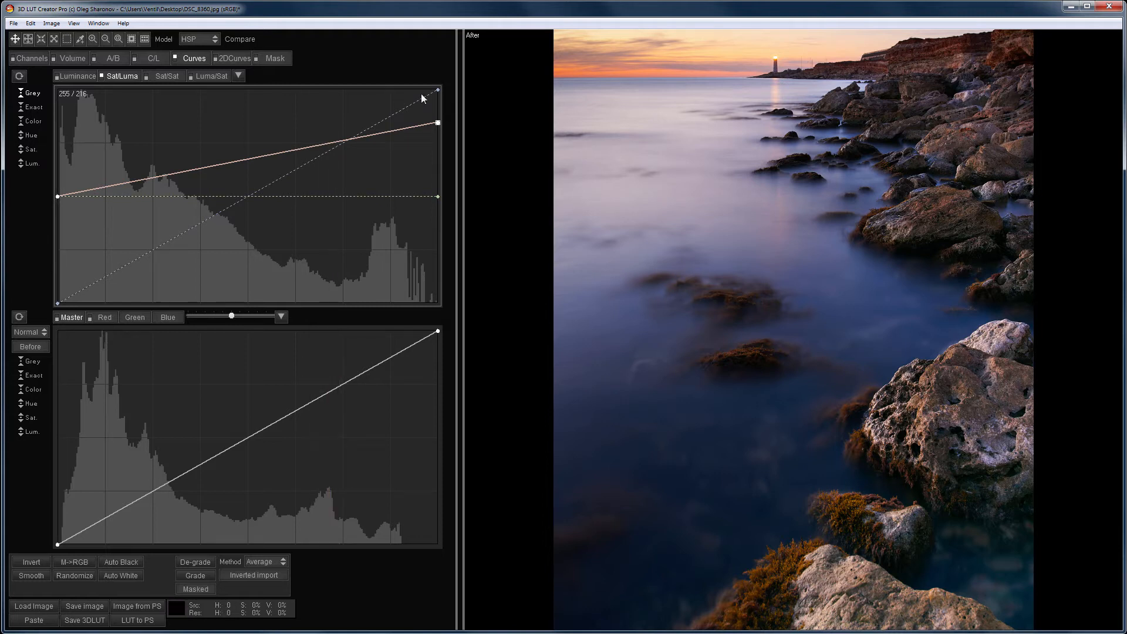
Step: Raise the Sat/Sat curve's start point to 0/17, add a point at 60/66, and compare the image with the original
{"action": "left_click", "coordinate": [165, 76]}
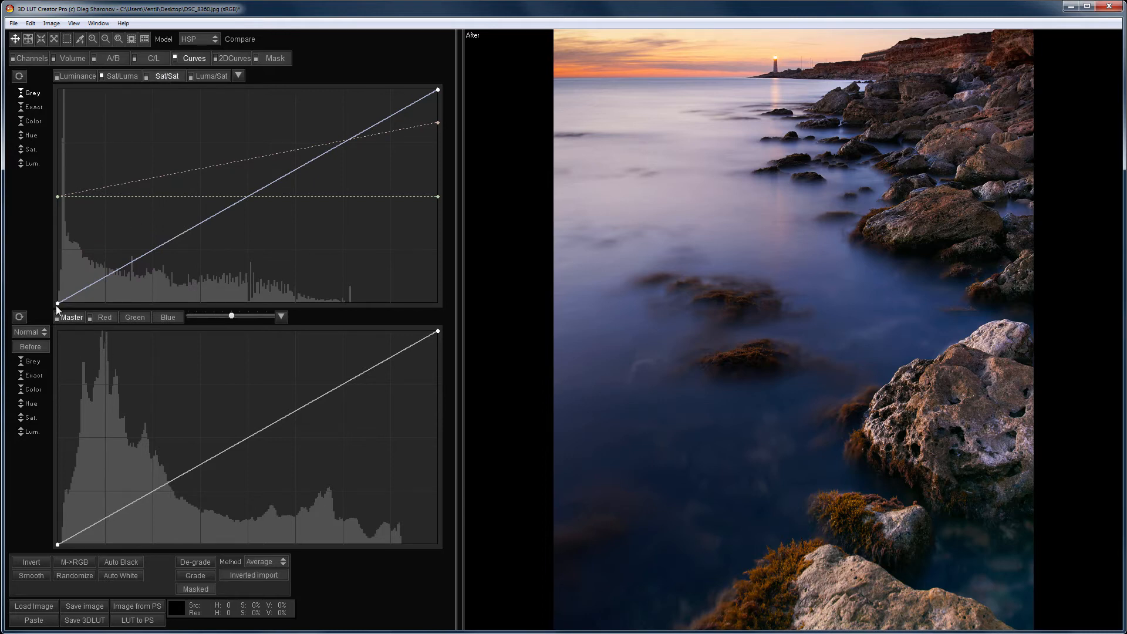
{"action": "left_click_drag", "start_coordinate": [56, 306], "coordinate": [54, 289]}
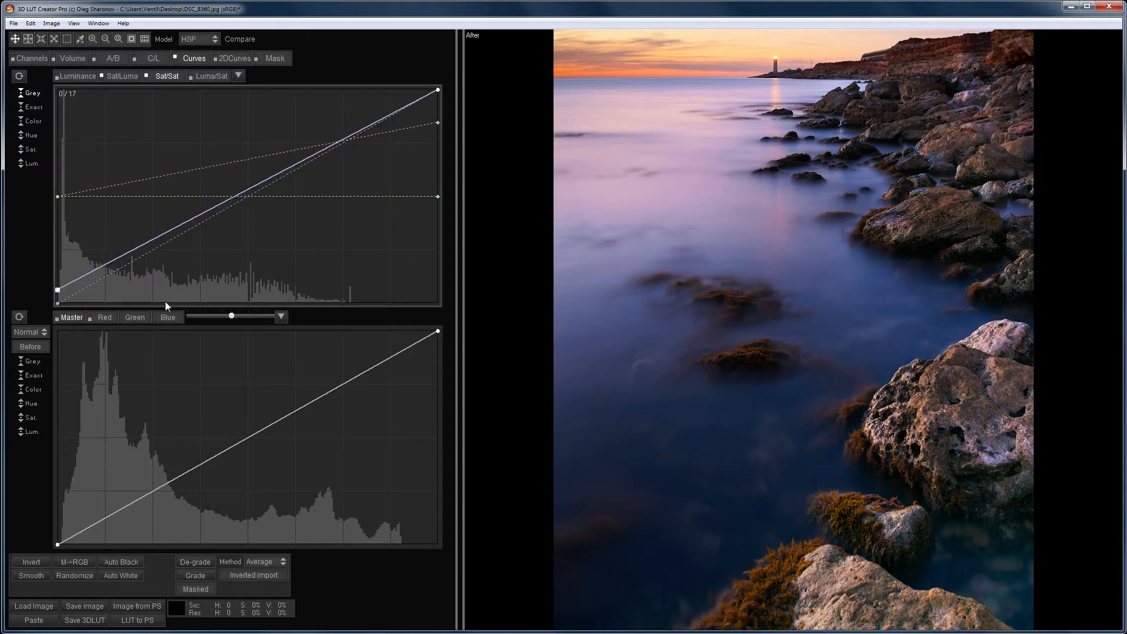
{"action": "left_click_drag", "start_coordinate": [141, 246], "coordinate": [147, 249]}
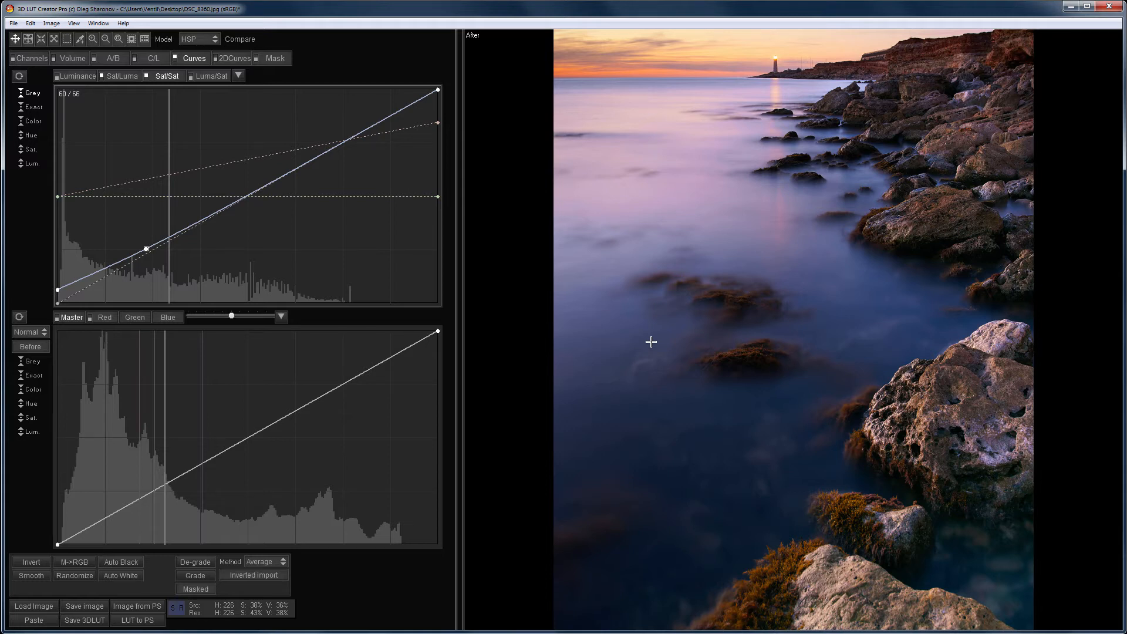
{"action": "key", "text": "space"}
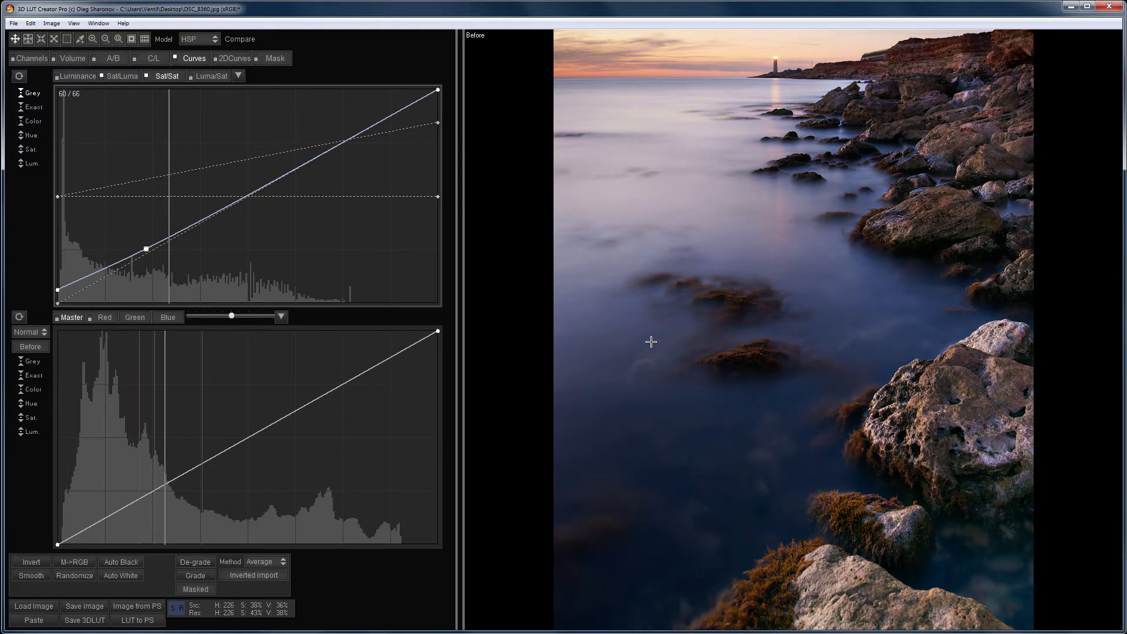
{"action": "key", "text": "space"}
Step: Reset all adjustments to a new project and load the fireworks photo GLB_9492.tif
{"action": "key", "text": "ctrl+n"}
{"action": "key", "text": "Return"}
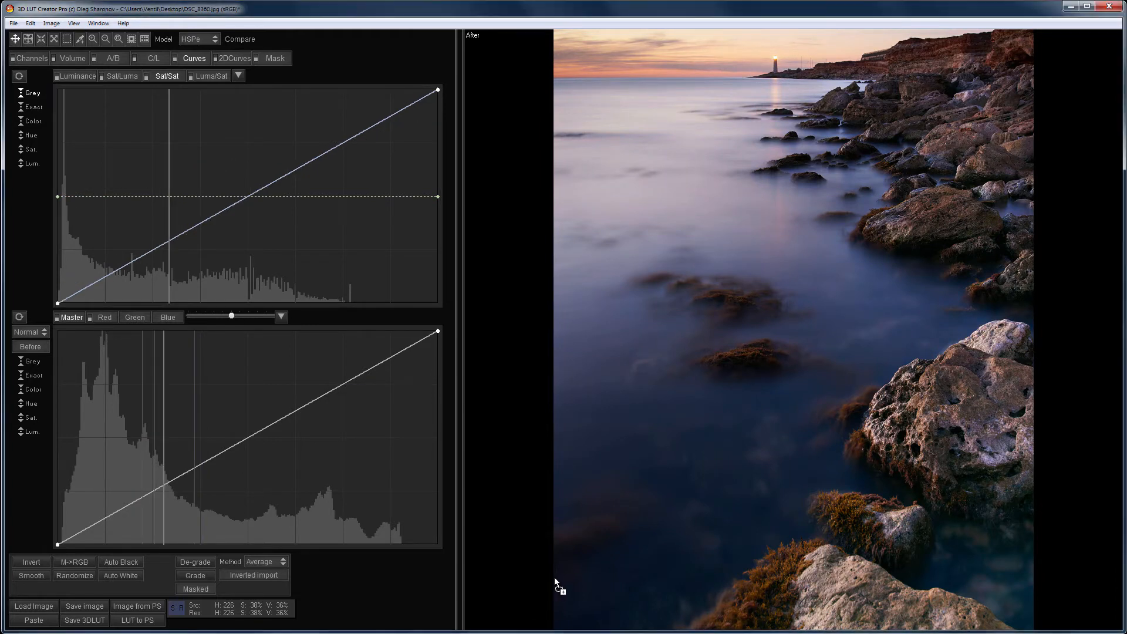
{"action": "left_click_drag", "start_coordinate": [554, 576], "coordinate": [579, 533]}
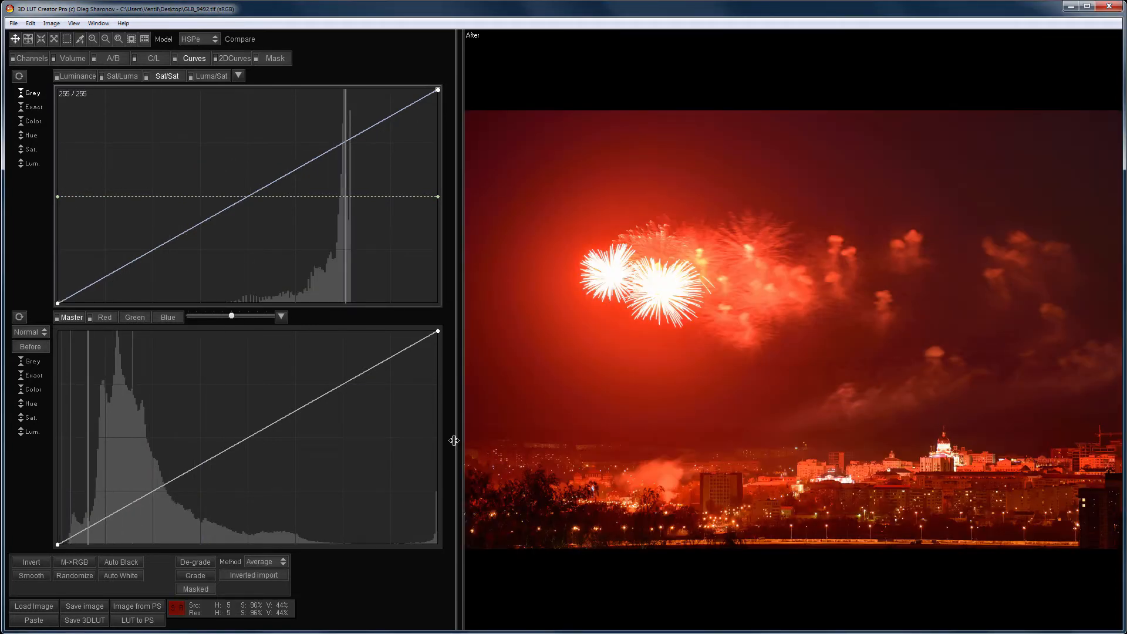
Step: Try darkening the fireworks photo by pulling the Master curve down to 187/150
{"action": "left_click_drag", "start_coordinate": [333, 390], "coordinate": [336, 421]}
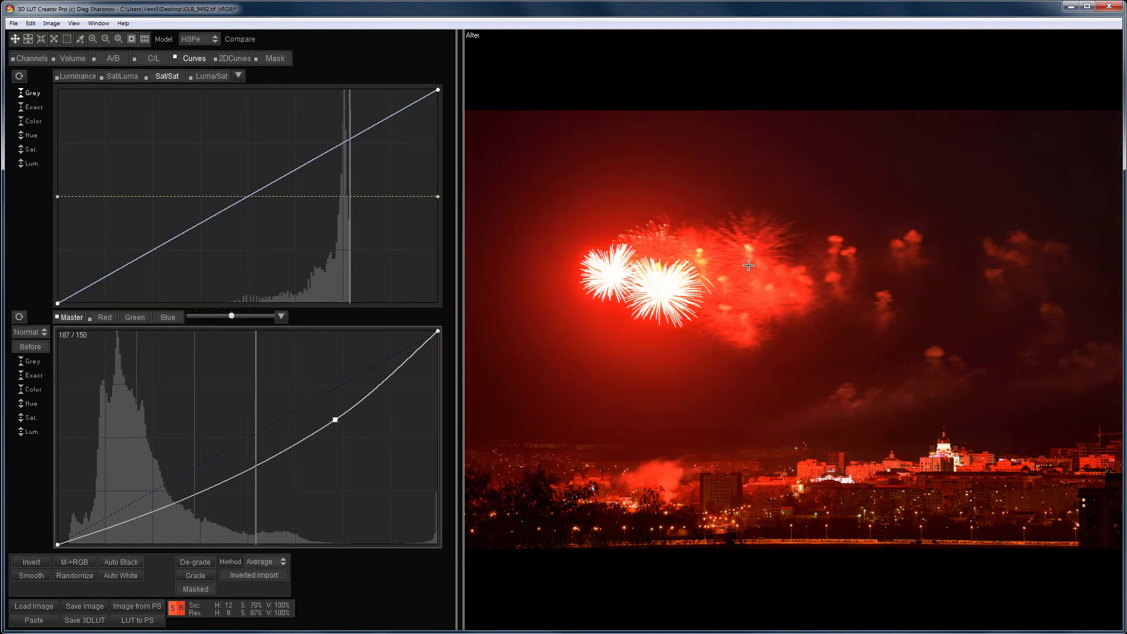
{"action": "left_click", "coordinate": [56, 317]}
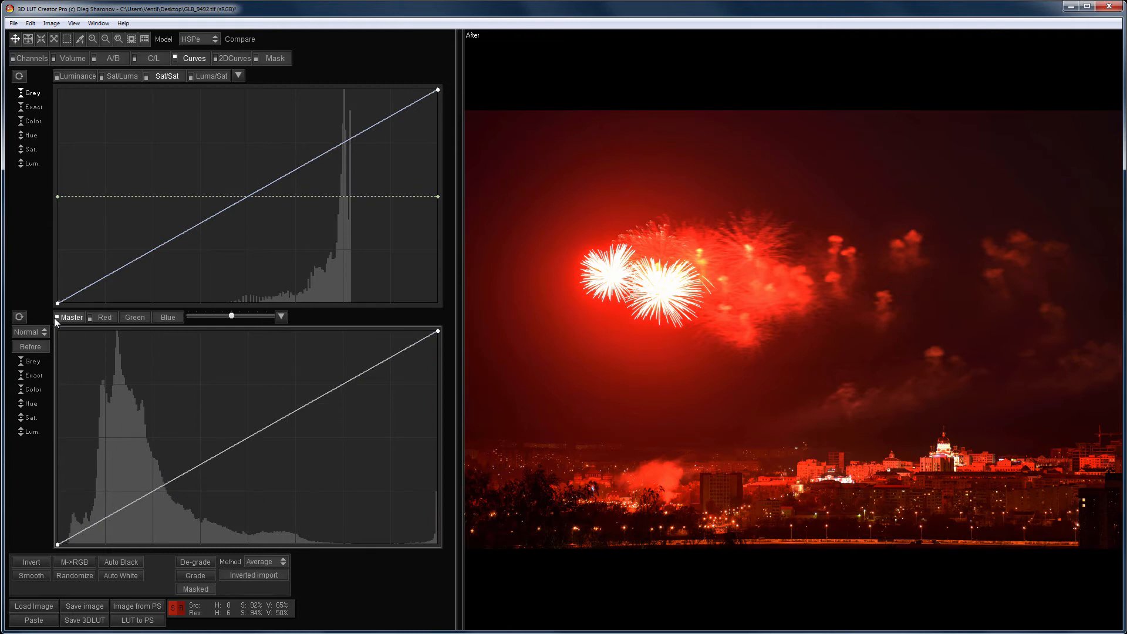
Step: Lower the Luma/Sat curve's highlight endpoint to 255/43 and compare the result with the original using the HSP model
{"action": "left_click", "coordinate": [202, 75]}
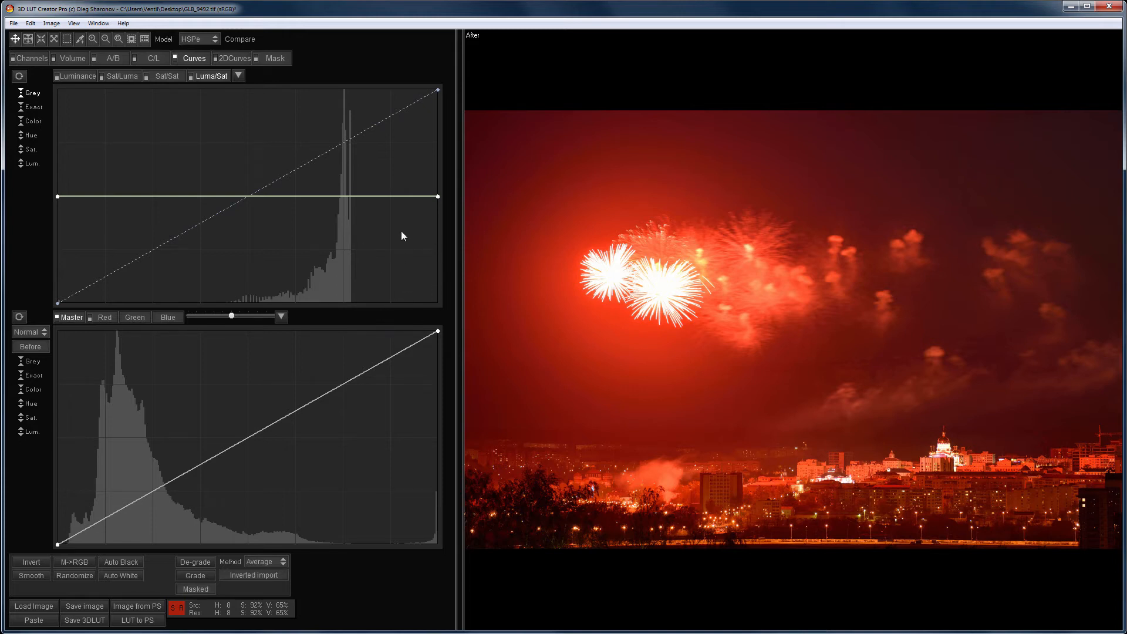
{"action": "left_click_drag", "start_coordinate": [439, 199], "coordinate": [443, 270]}
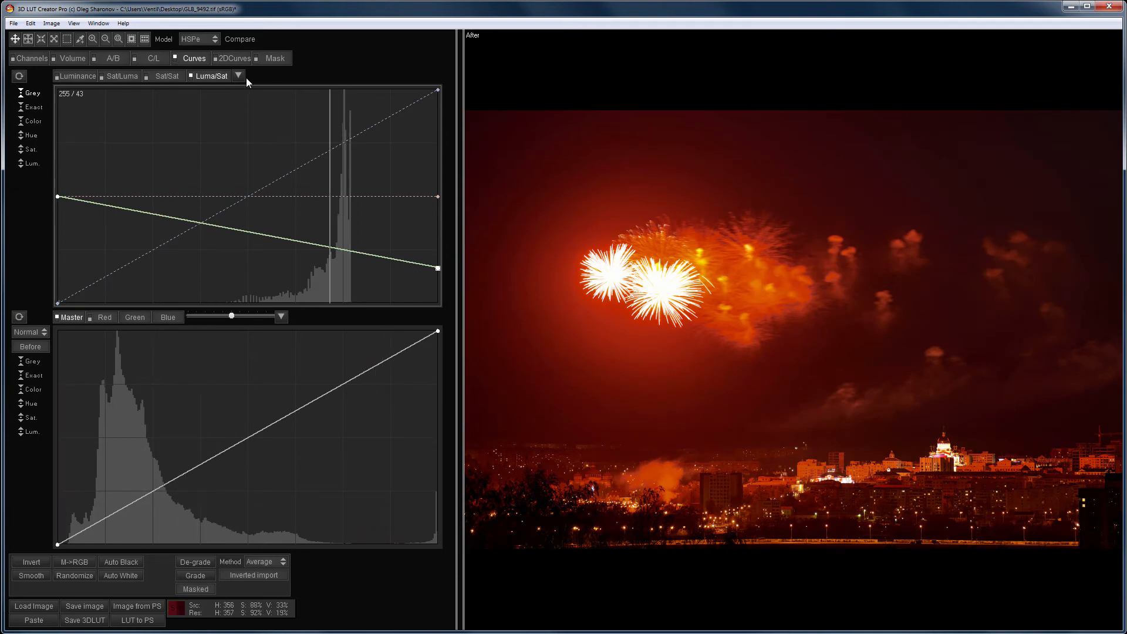
{"action": "left_click", "coordinate": [203, 37]}
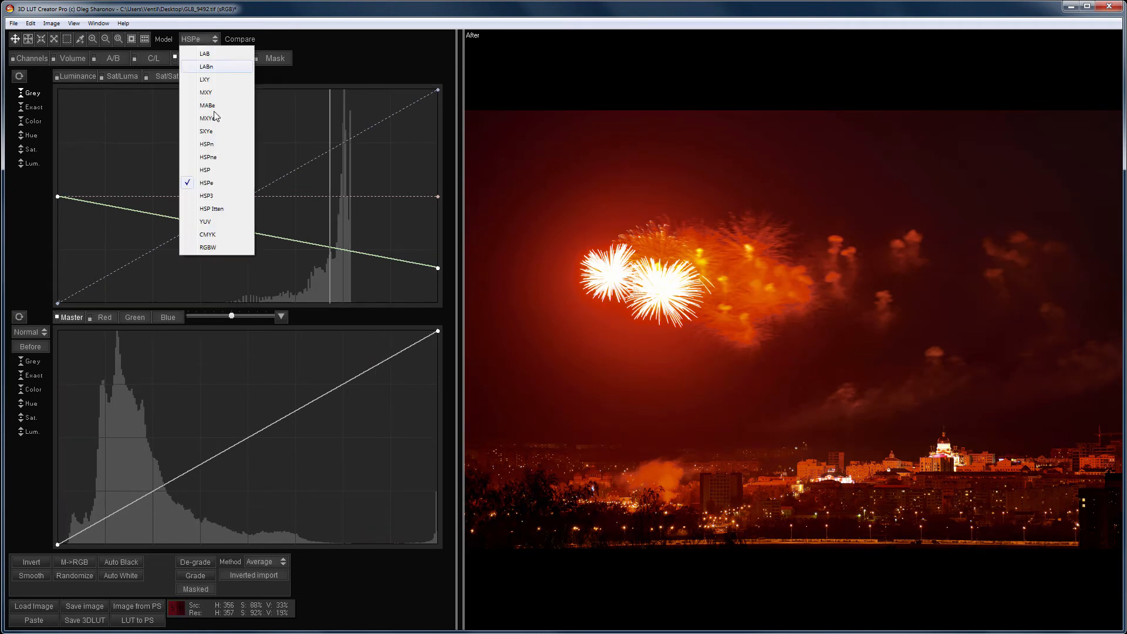
{"action": "left_click", "coordinate": [214, 170]}
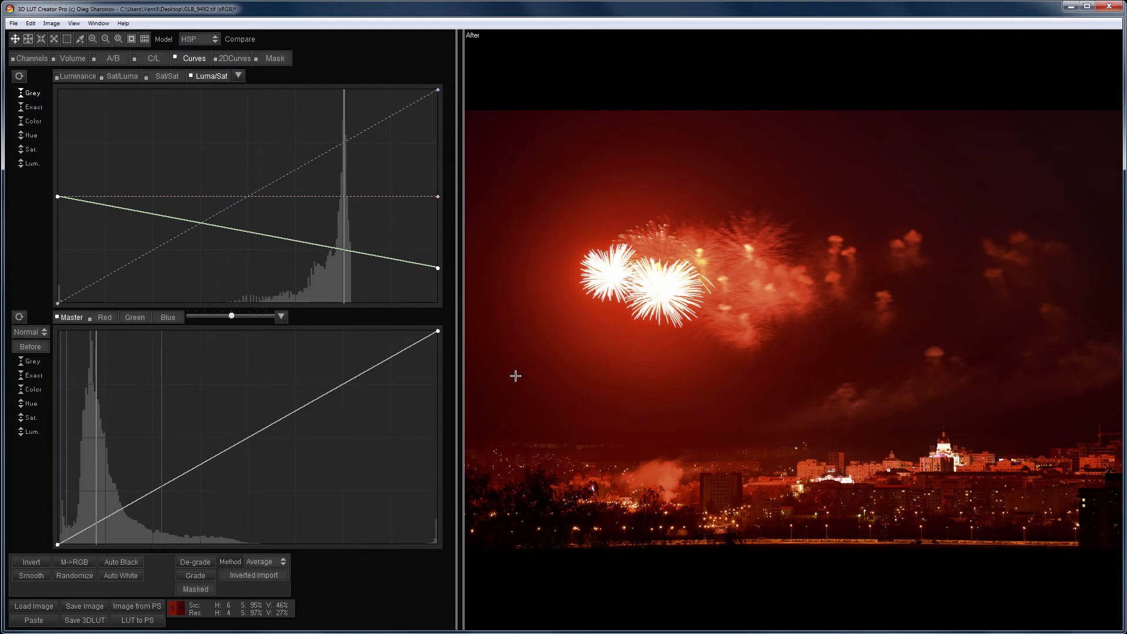
{"action": "key", "text": "space"}
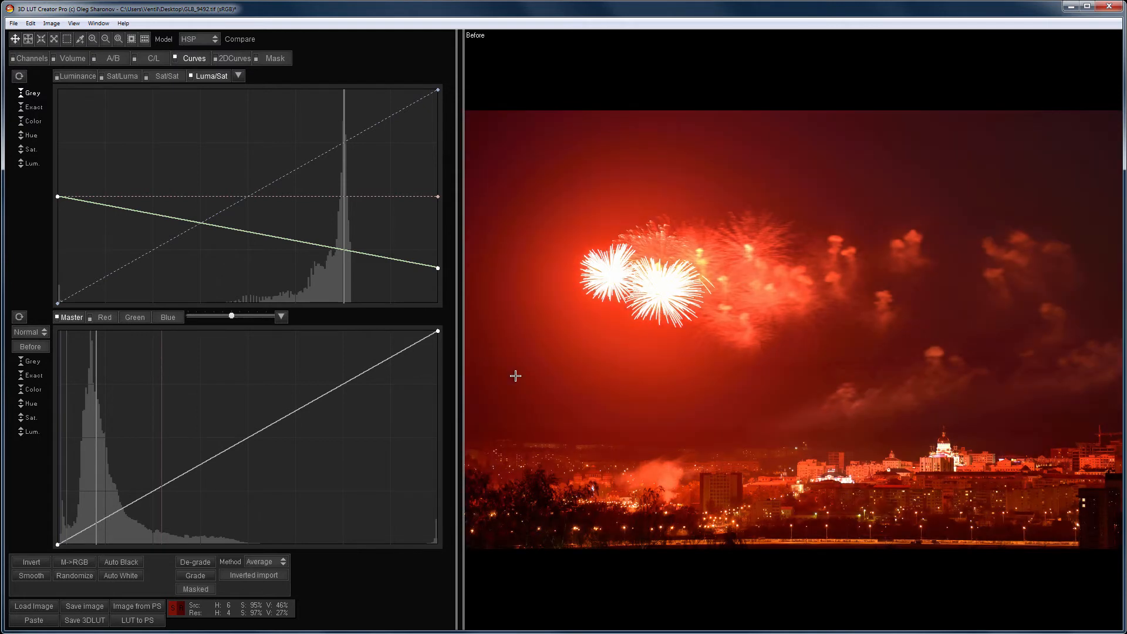
{"action": "key", "text": "space"}
Step: Load the lakeside photo GLB_2396.jpg in a new LUT, try lowering its Luma/Sat highlight endpoint to 255/0, and undo the change
{"action": "key", "text": "ctrl+n"}
{"action": "key", "text": "Escape"}
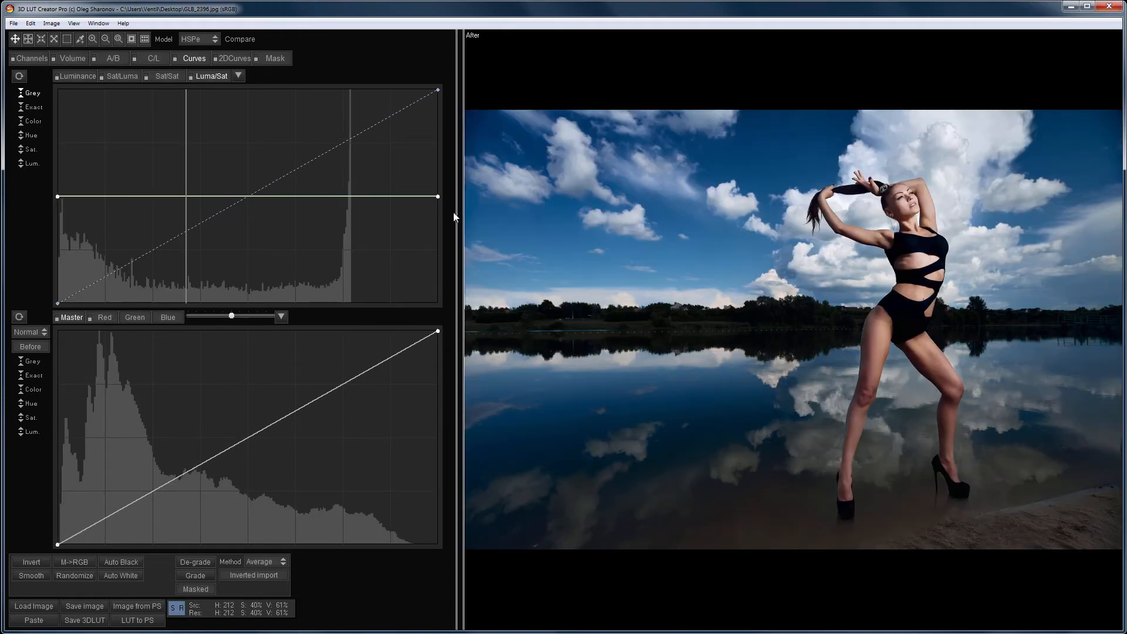
{"action": "left_click_drag", "start_coordinate": [439, 197], "coordinate": [442, 327]}
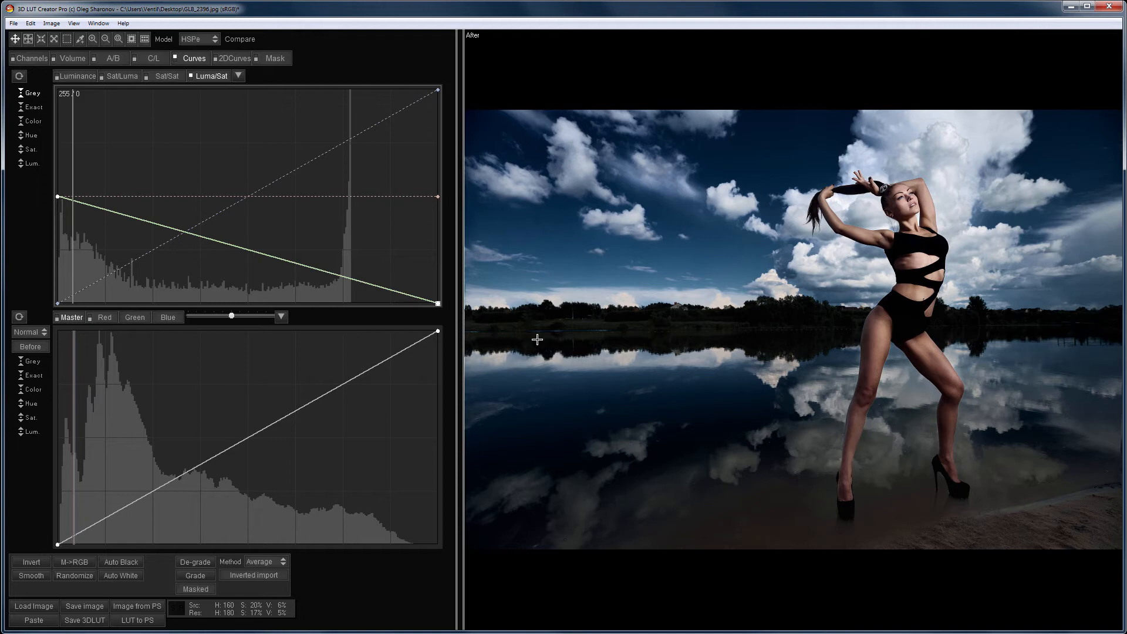
{"action": "left_click", "coordinate": [537, 339]}
{"action": "key", "text": "ctrl+z"}
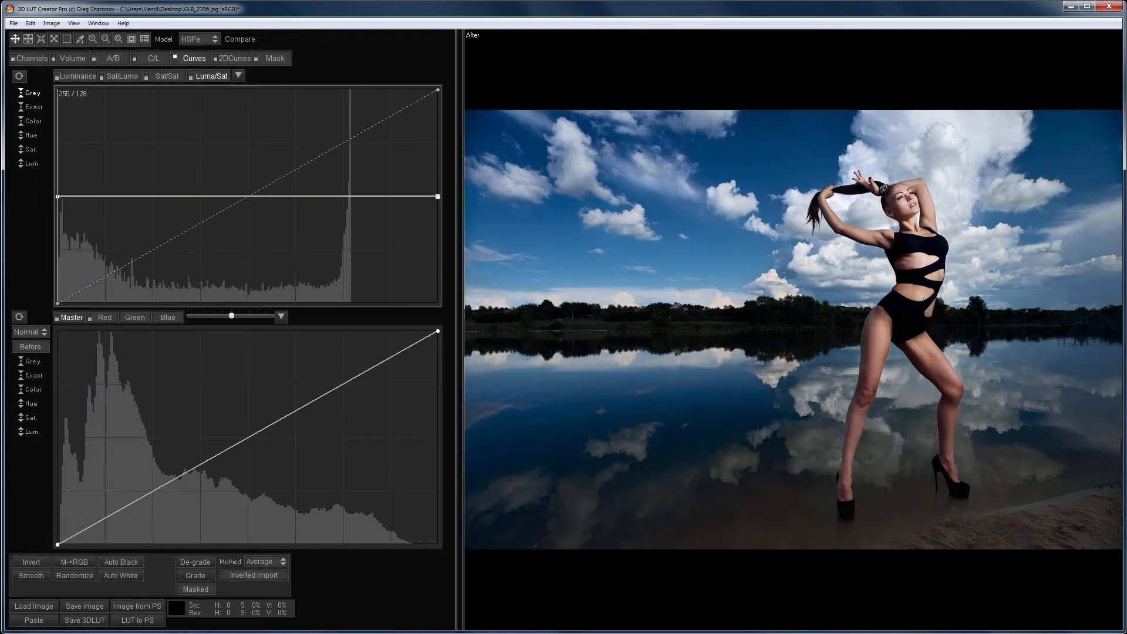
Step: Load the red cloak photo 2 (27).jpg and set its Luma/Sat curve to run from 0/165 to 255/27
{"action": "left_click_drag", "start_coordinate": [593, 633], "coordinate": [560, 463]}
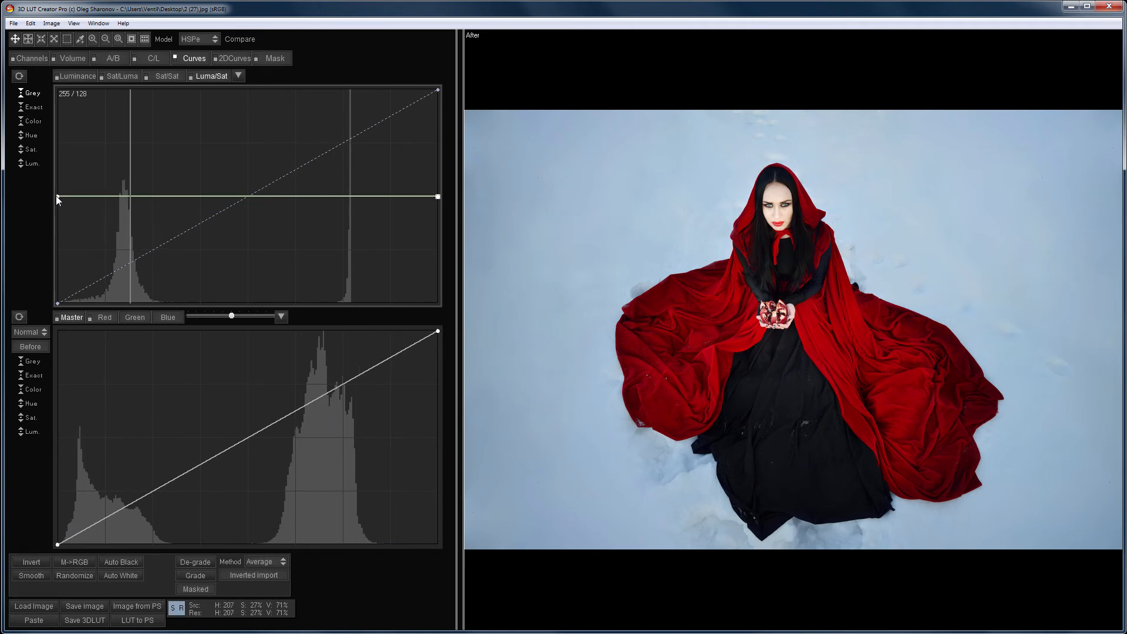
{"action": "left_click_drag", "start_coordinate": [55, 195], "coordinate": [55, 172]}
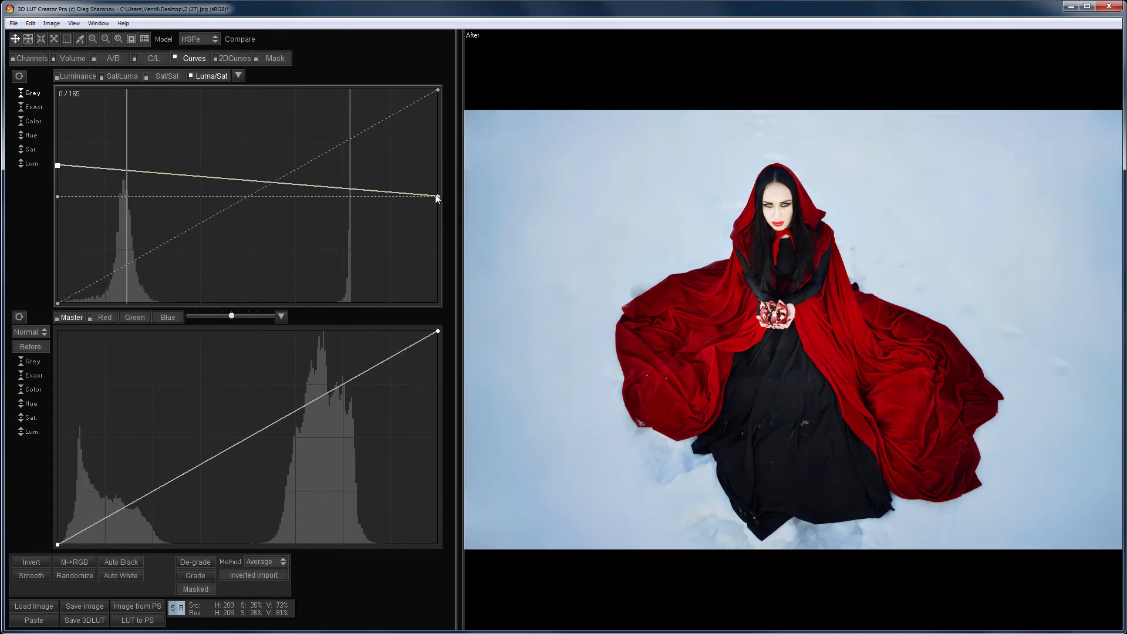
{"action": "left_click_drag", "start_coordinate": [437, 199], "coordinate": [451, 286]}
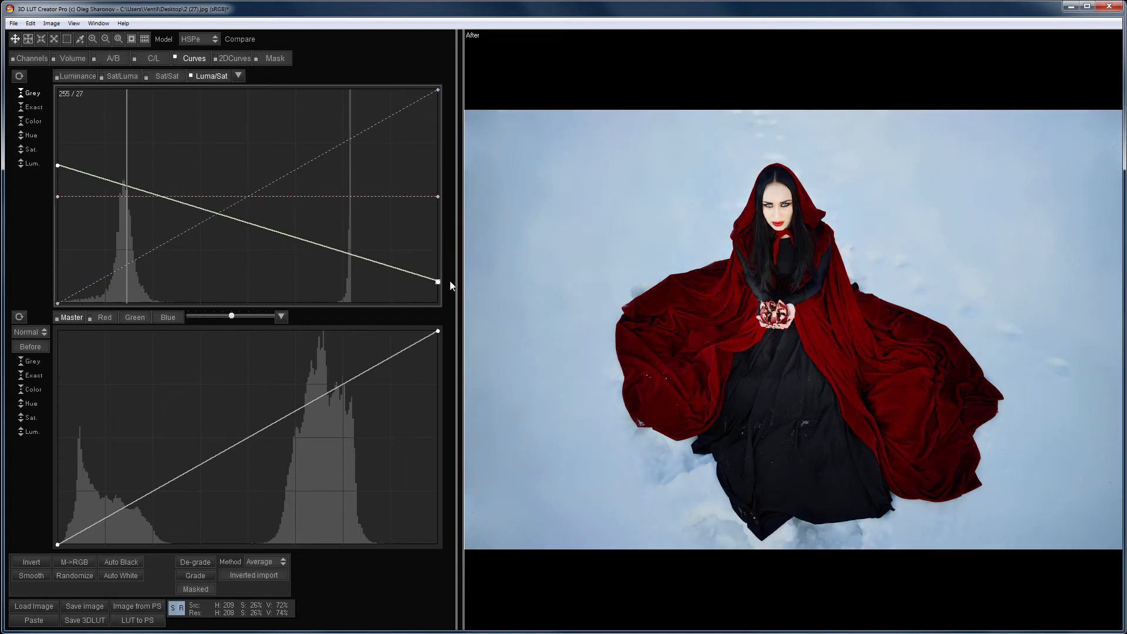
Step: Compare the adjusted photo with the original and inspect the red cloak up close
{"action": "key", "text": "space"}
{"action": "key", "text": "space"}
{"action": "left_click", "coordinate": [118, 38]}
{"action": "left_click_drag", "start_coordinate": [800, 327], "coordinate": [893, 392]}
{"action": "left_click_drag", "start_coordinate": [926, 351], "coordinate": [770, 394]}
{"action": "key", "text": "space"}
{"action": "left_click", "coordinate": [822, 371]}
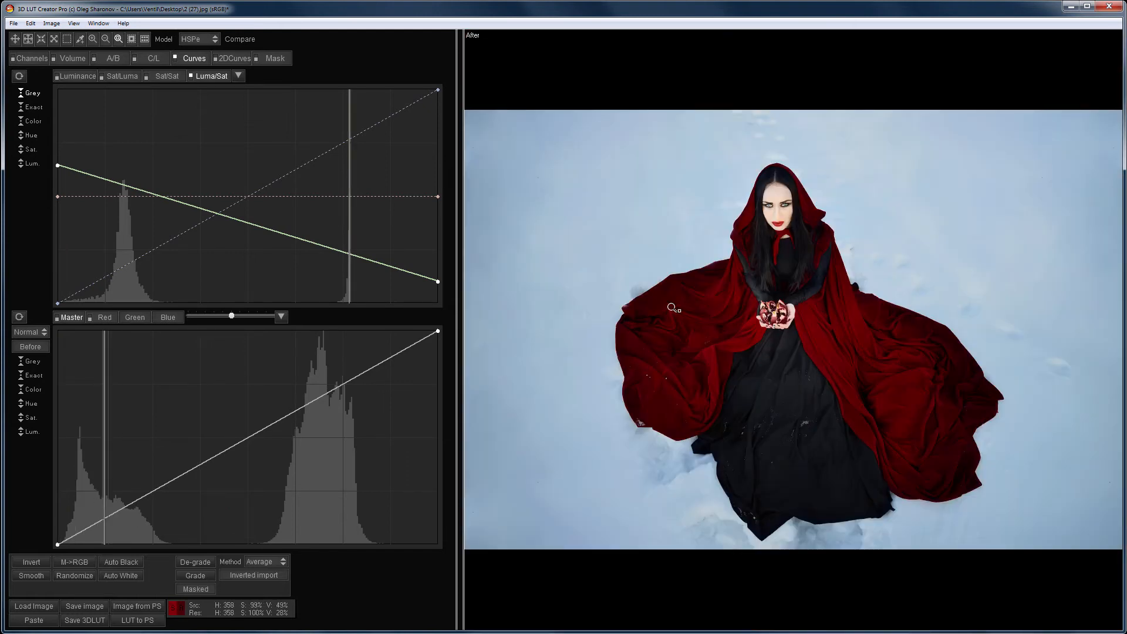
Step: Load the ski lift photo (130).jpg with the HSP model and raise its Sat/Luma curve's highlight endpoint to 255/203
{"action": "double_click", "coordinate": [194, 80]}
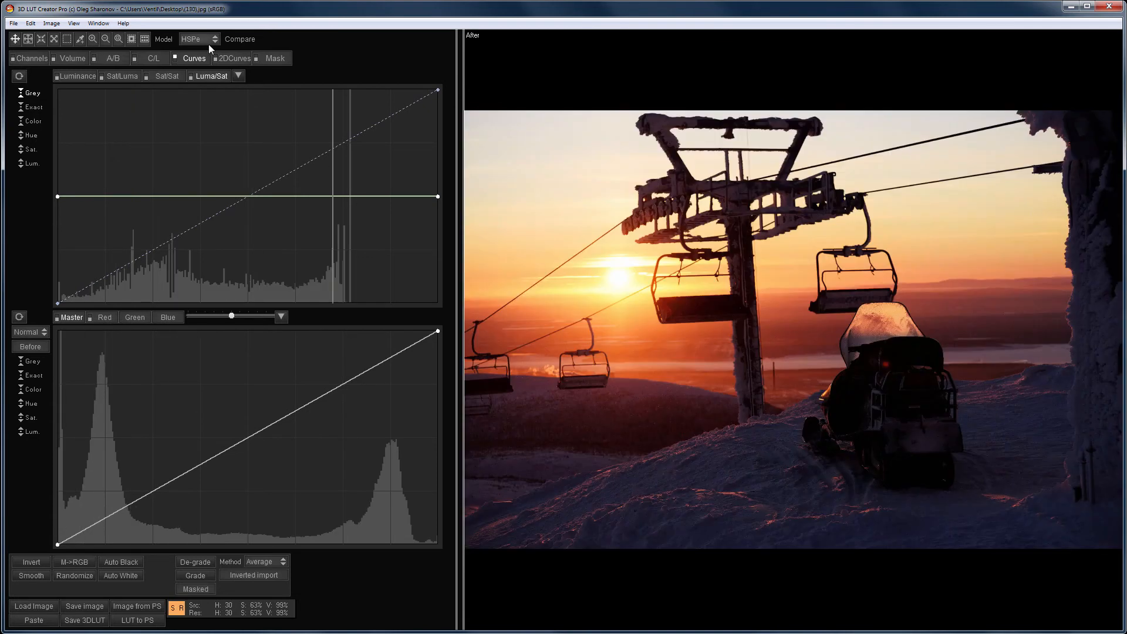
{"action": "left_click", "coordinate": [207, 41]}
{"action": "left_click", "coordinate": [198, 169]}
{"action": "left_click", "coordinate": [124, 77]}
{"action": "left_click_drag", "start_coordinate": [438, 197], "coordinate": [445, 133]}
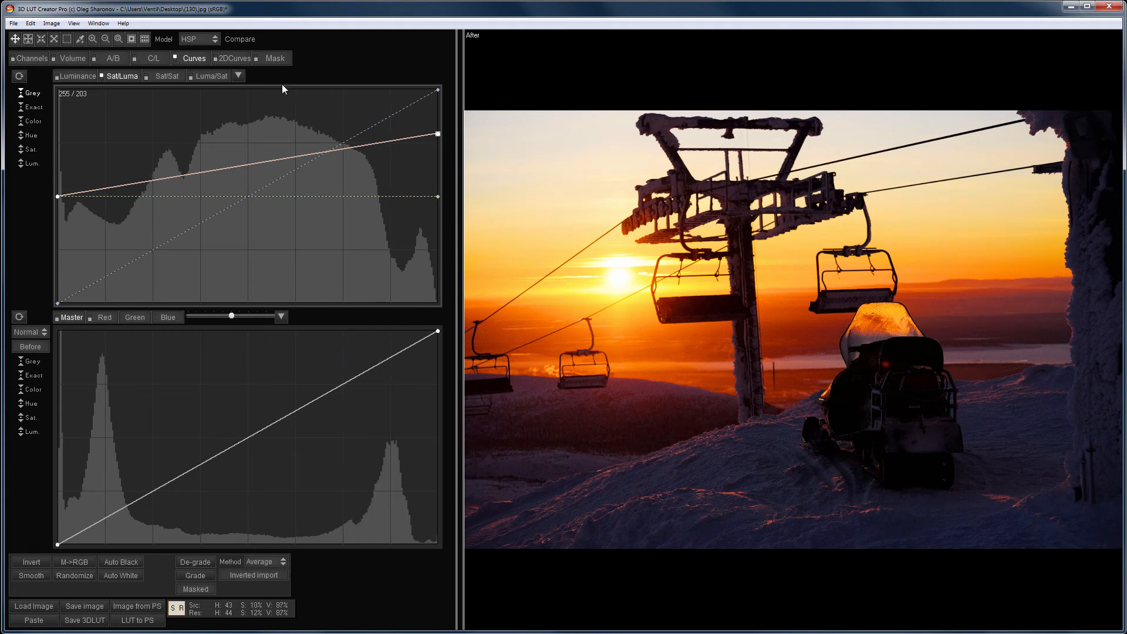
Step: Raise the Luma/Sat curve's shadow endpoint to 0/180 and compare the ski lift photo with the original
{"action": "left_click", "coordinate": [208, 75]}
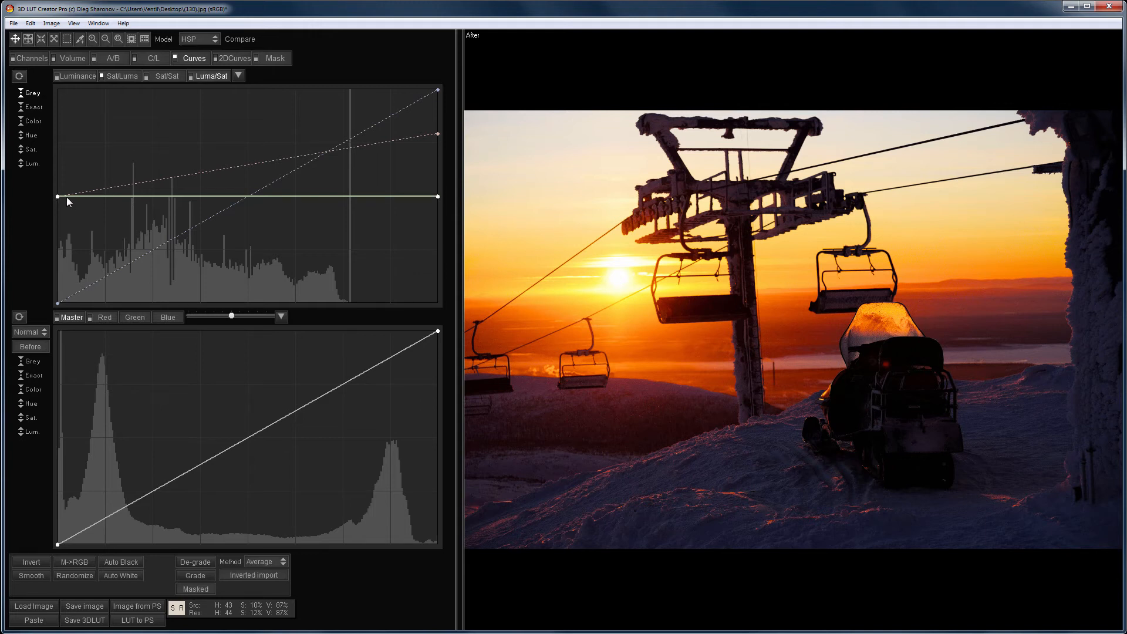
{"action": "left_click_drag", "start_coordinate": [58, 196], "coordinate": [53, 152]}
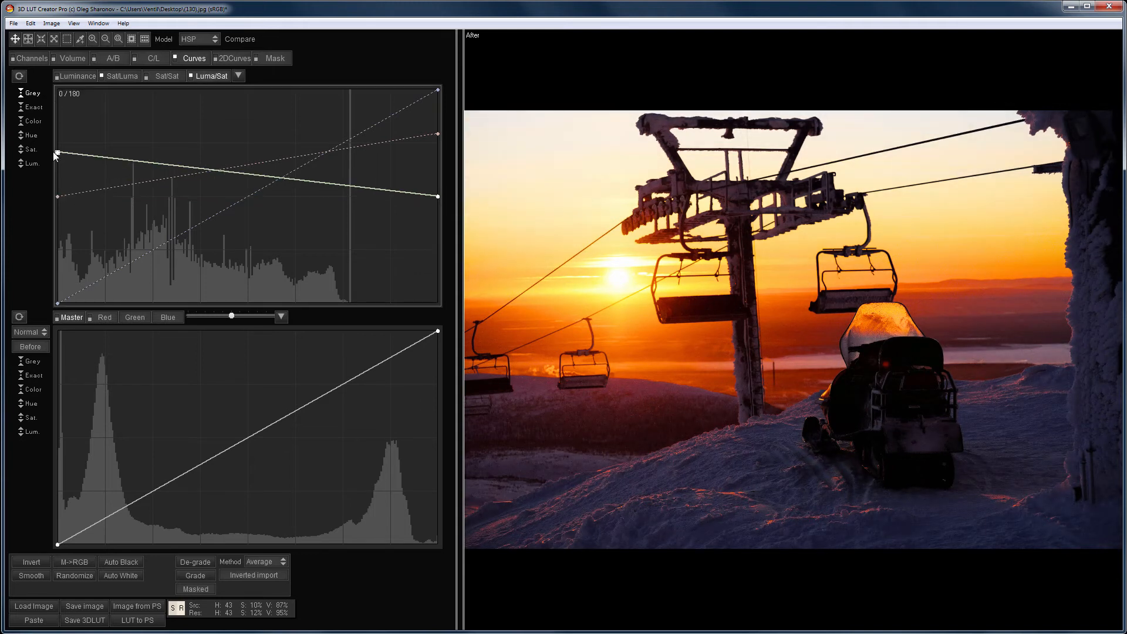
{"action": "key", "text": "space"}
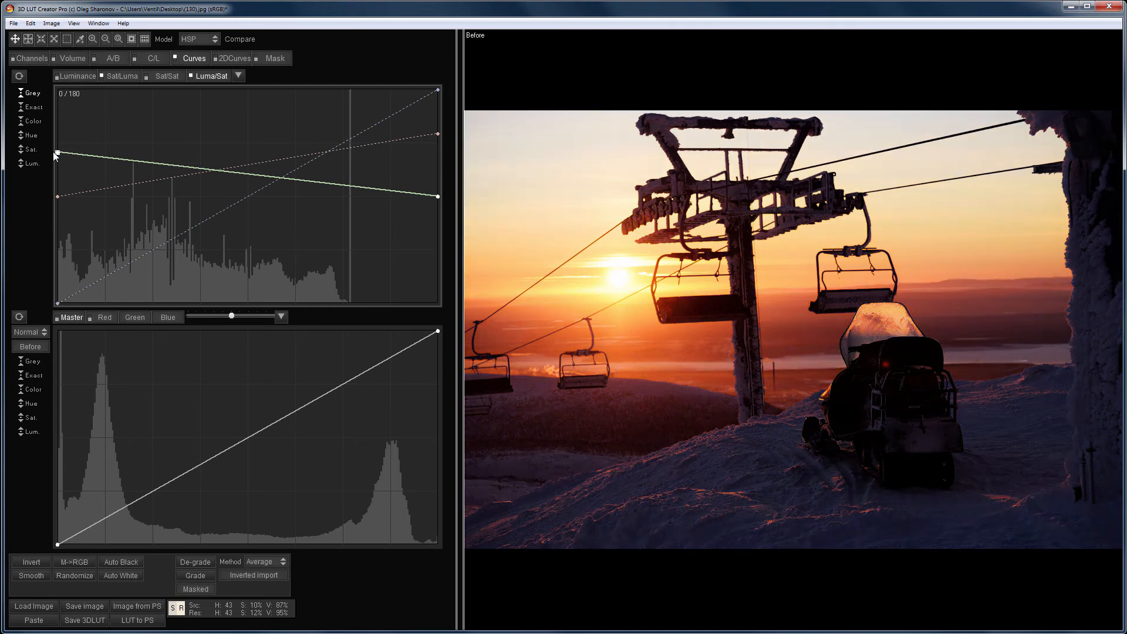
{"action": "key", "text": "space"}
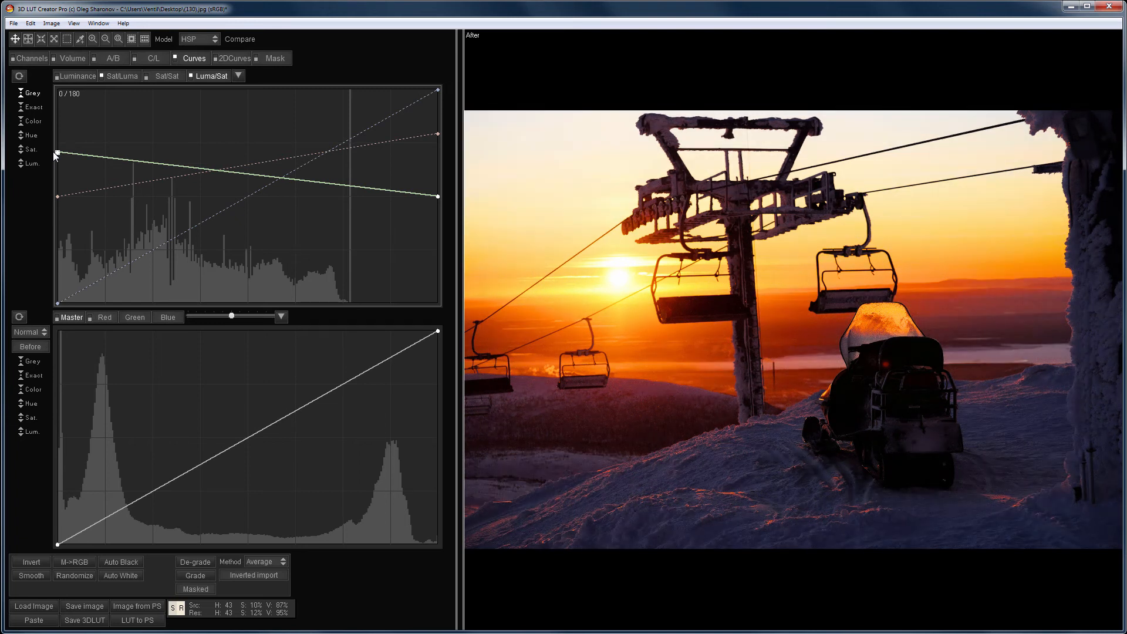
Step: Reset all adjustments to a new LUT and load the portrait photo plod.jpg
{"action": "key", "text": "ctrl+n"}
{"action": "key", "text": "Escape"}
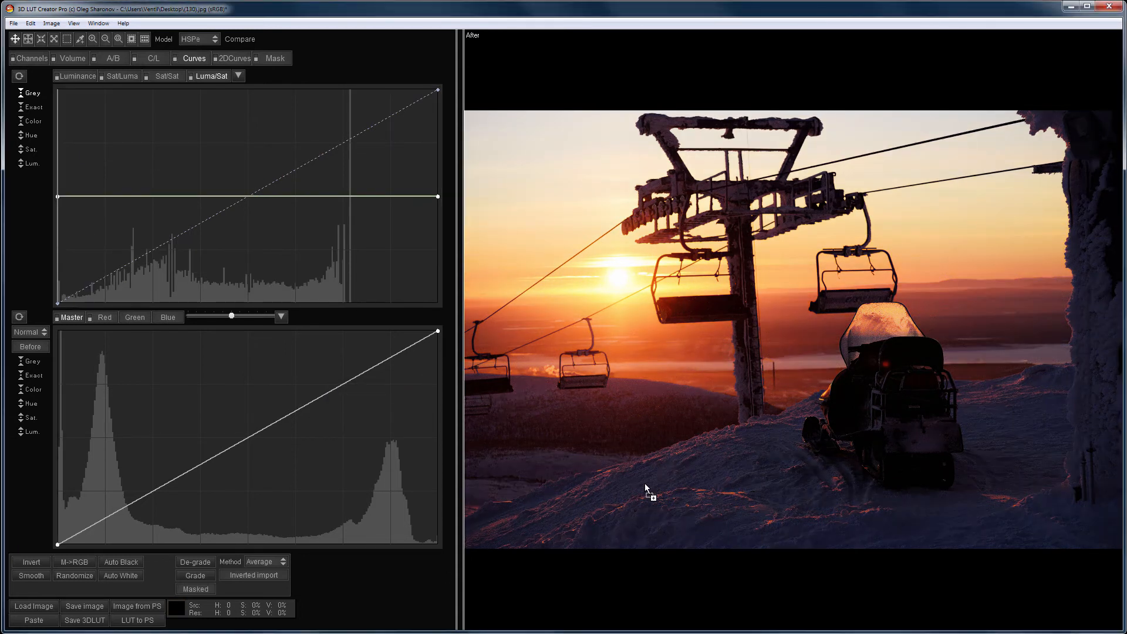
{"action": "left_click_drag", "start_coordinate": [649, 491], "coordinate": [645, 484]}
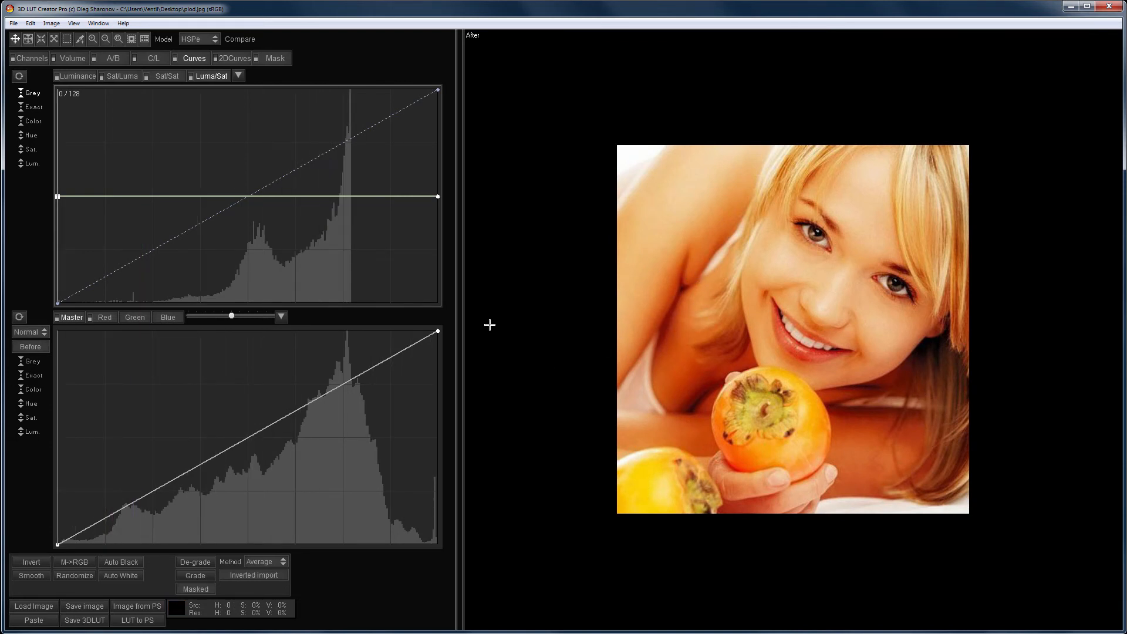
Step: Lower the start point of the portrait's Sat/Luma curve slightly and add a point at 114/120
{"action": "left_click", "coordinate": [121, 76]}
{"action": "left_click_drag", "start_coordinate": [57, 197], "coordinate": [57, 221]}
{"action": "left_click_drag", "start_coordinate": [229, 223], "coordinate": [227, 203]}
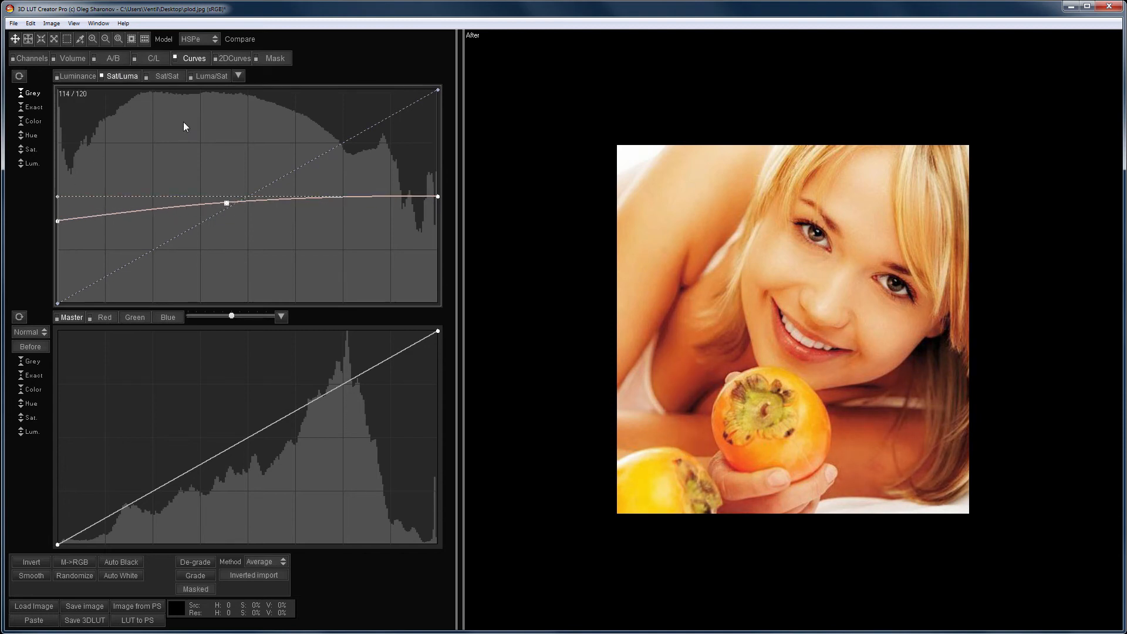
Step: Tilt the Luma/Sat curve downward by raising its start point and lowering its endpoint to 255/76
{"action": "left_click", "coordinate": [210, 78]}
{"action": "left_click_drag", "start_coordinate": [436, 196], "coordinate": [436, 233]}
{"action": "left_click_drag", "start_coordinate": [58, 196], "coordinate": [52, 152]}
{"action": "left_click_drag", "start_coordinate": [436, 234], "coordinate": [439, 240]}
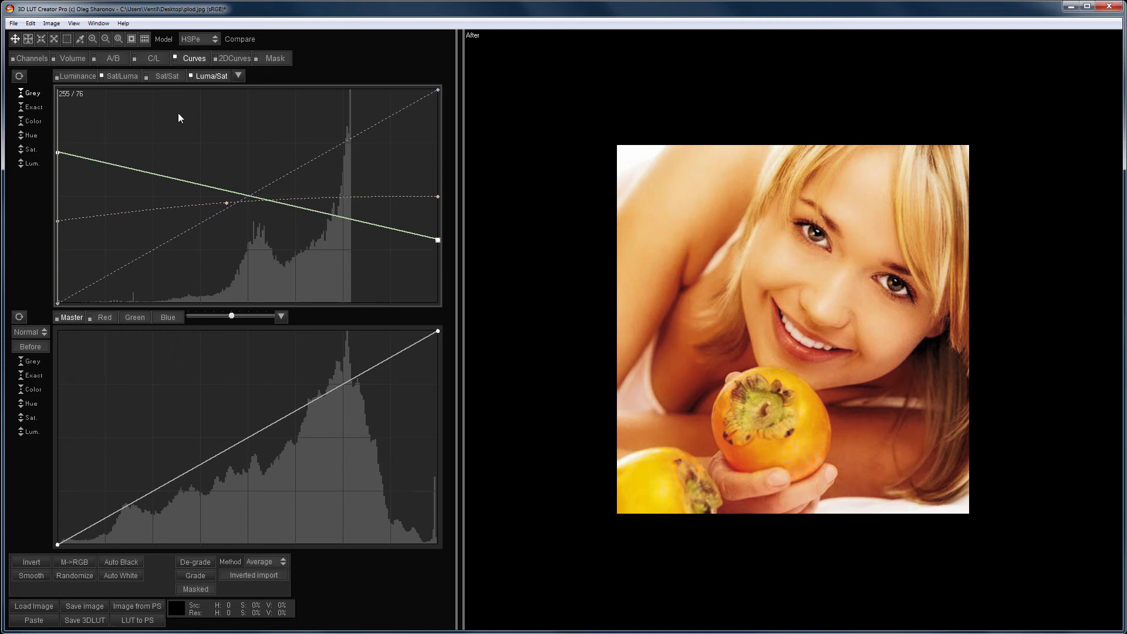
Step: Move the Sat/Sat curve's start point to 45/0 and compare the portrait with the original
{"action": "left_click", "coordinate": [162, 76]}
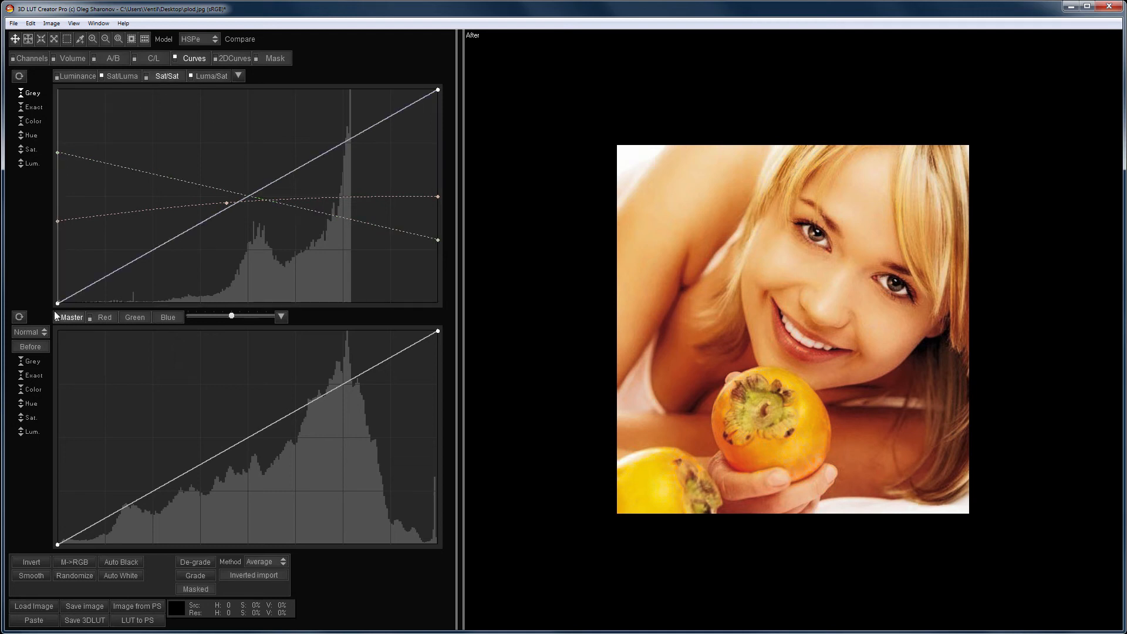
{"action": "left_click_drag", "start_coordinate": [58, 304], "coordinate": [124, 307]}
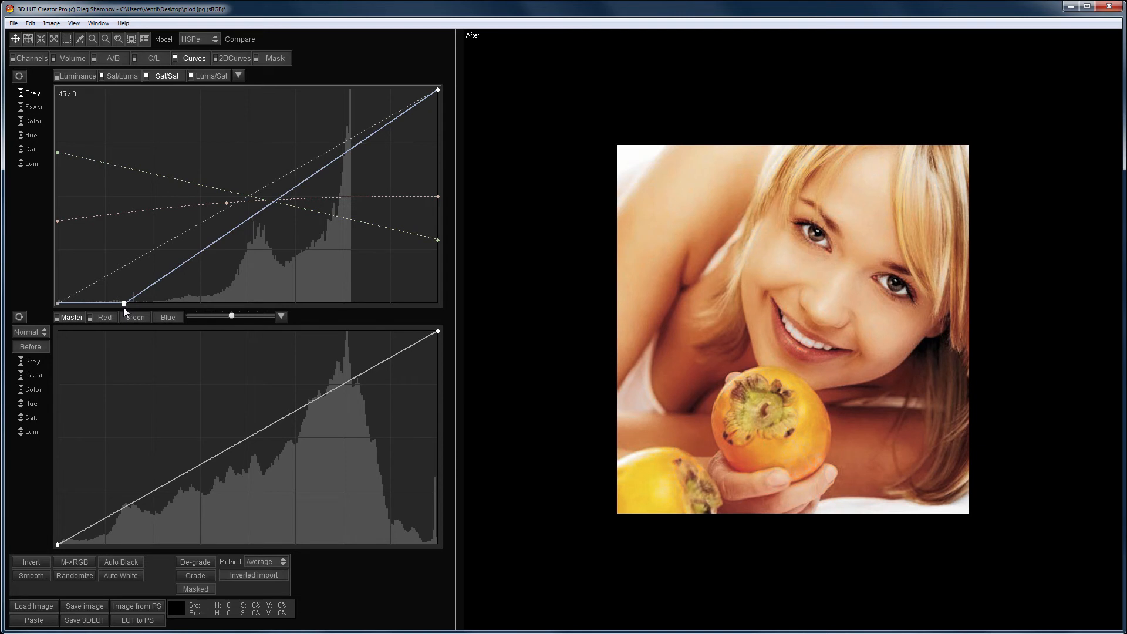
{"action": "key", "text": "space"}
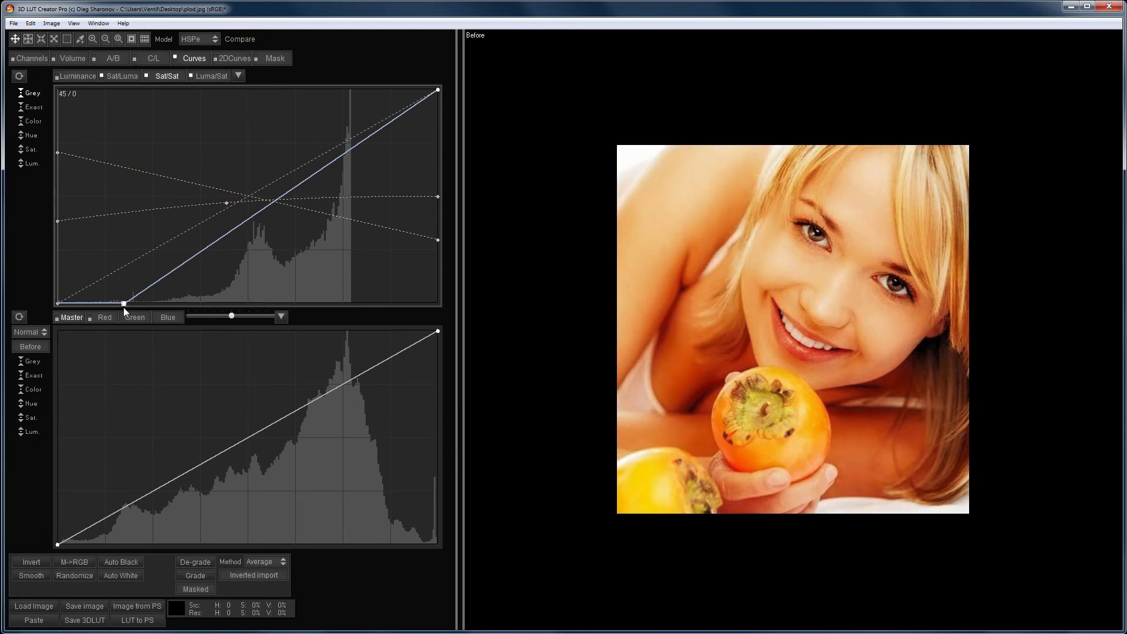
{"action": "key", "text": "space"}
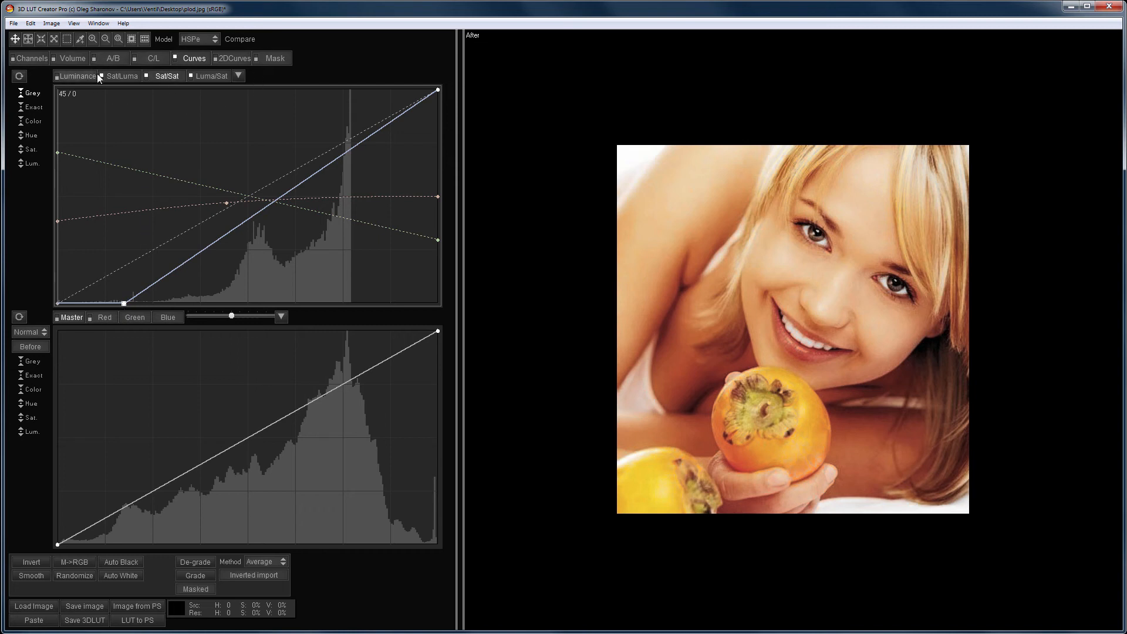
Step: Start a new LUT and load the photo cloud.jpg
{"action": "left_click", "coordinate": [171, 76]}
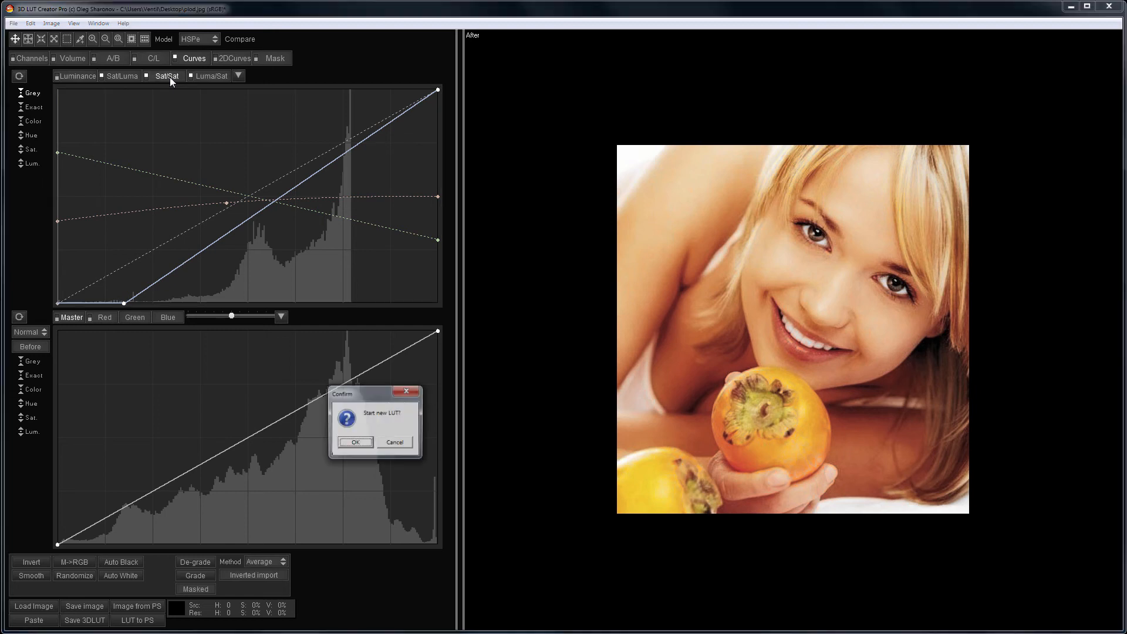
{"action": "key", "text": "Return"}
{"action": "left_click_drag", "start_coordinate": [674, 533], "coordinate": [669, 507]}
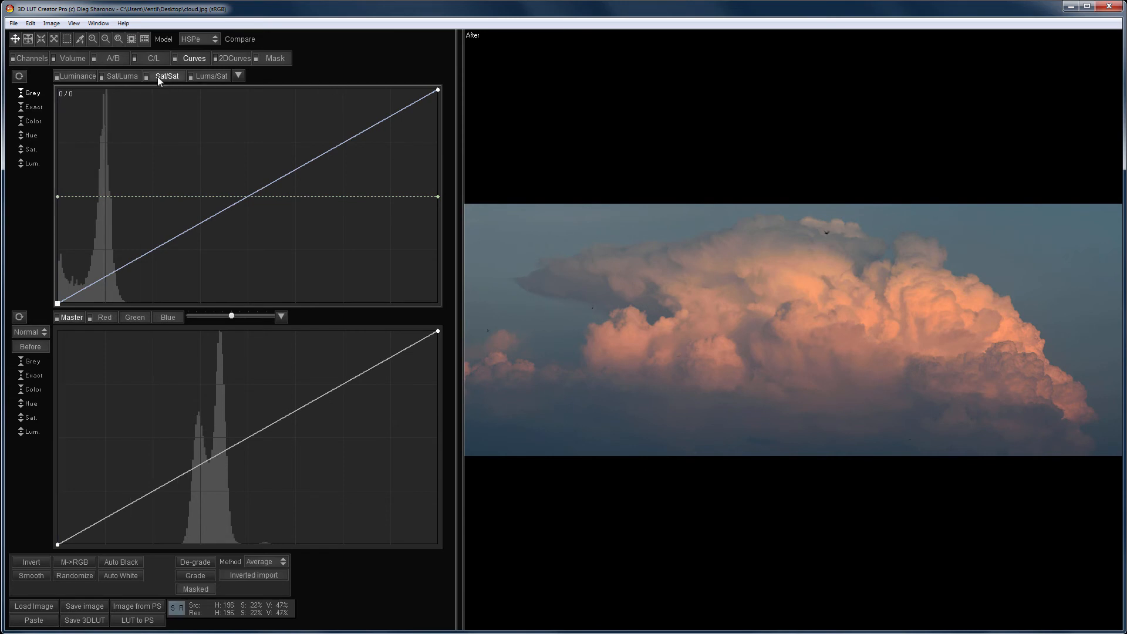
Step: Flatten the cloud photo's Sat/Sat curve to zero and set the Luma/Sat curve to run from 0/0 to 255/235
{"action": "left_click_drag", "start_coordinate": [437, 91], "coordinate": [446, 315]}
{"action": "left_click", "coordinate": [213, 75]}
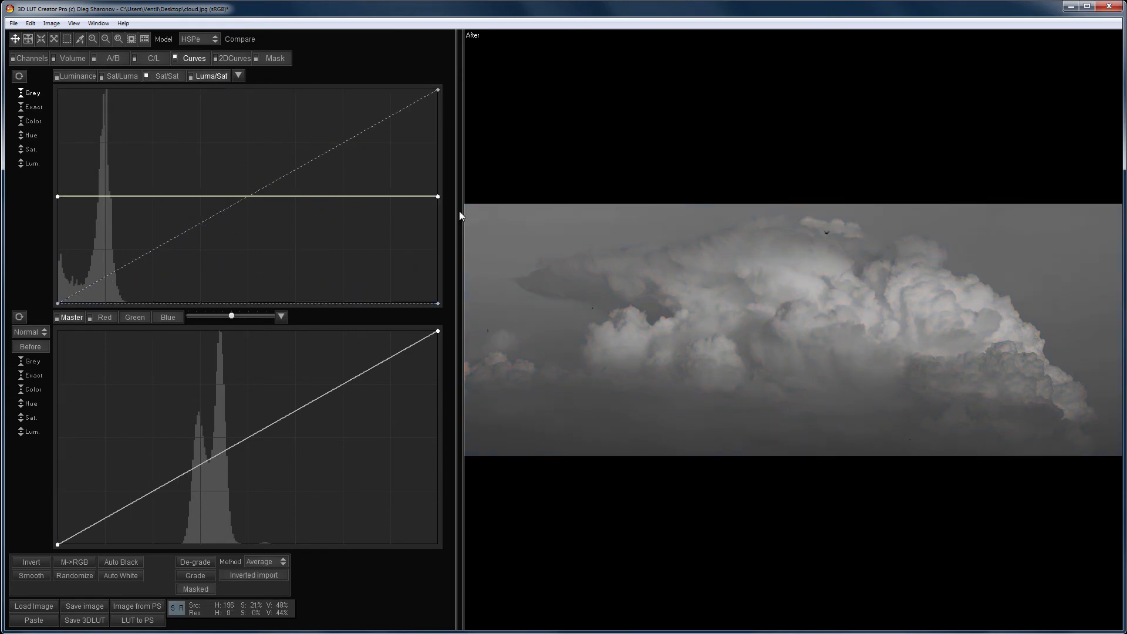
{"action": "left_click_drag", "start_coordinate": [58, 196], "coordinate": [53, 333]}
{"action": "left_click_drag", "start_coordinate": [438, 196], "coordinate": [447, 110]}
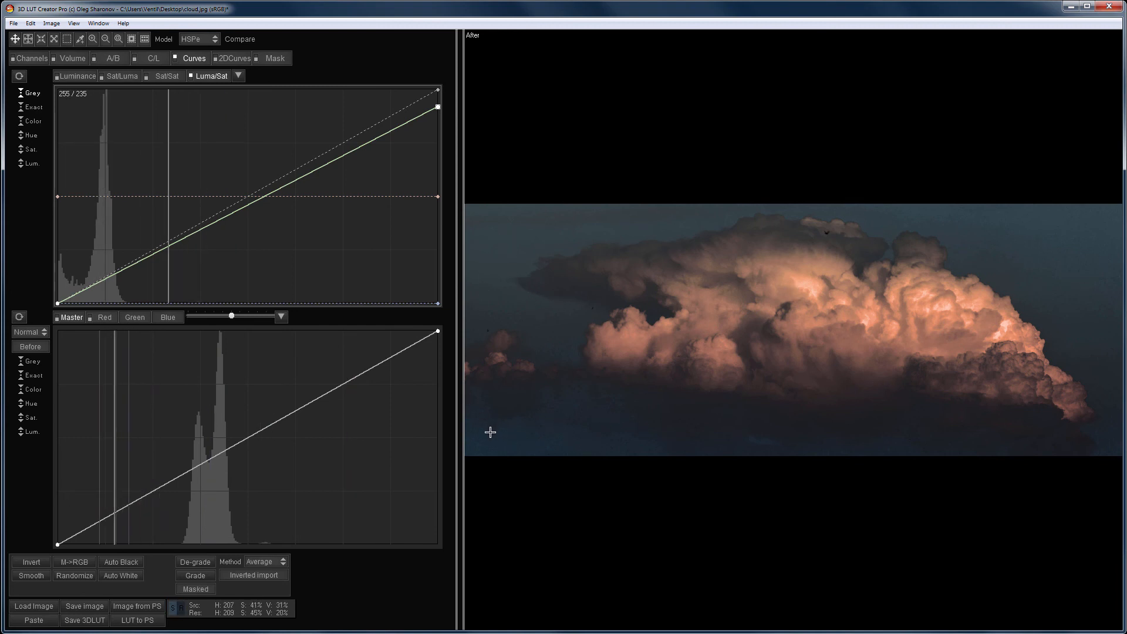
Step: Switch the color model to LAB and enable the flattened Sat/Sat curve to desaturate the cloud photo
{"action": "left_click", "coordinate": [203, 38]}
{"action": "left_click", "coordinate": [201, 54]}
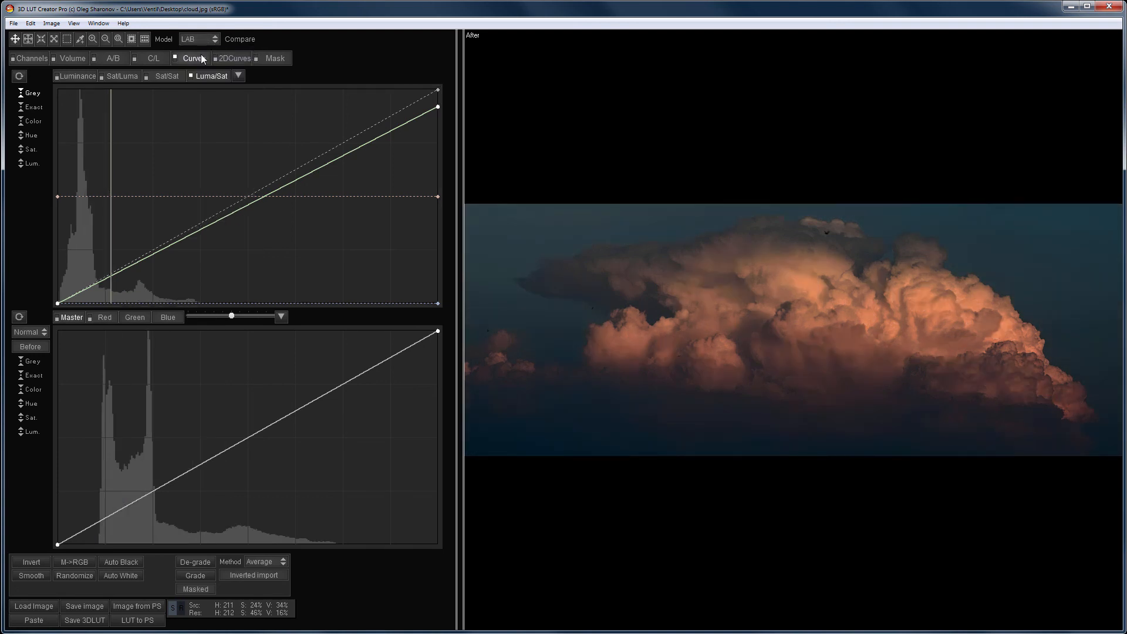
{"action": "left_click", "coordinate": [145, 79]}
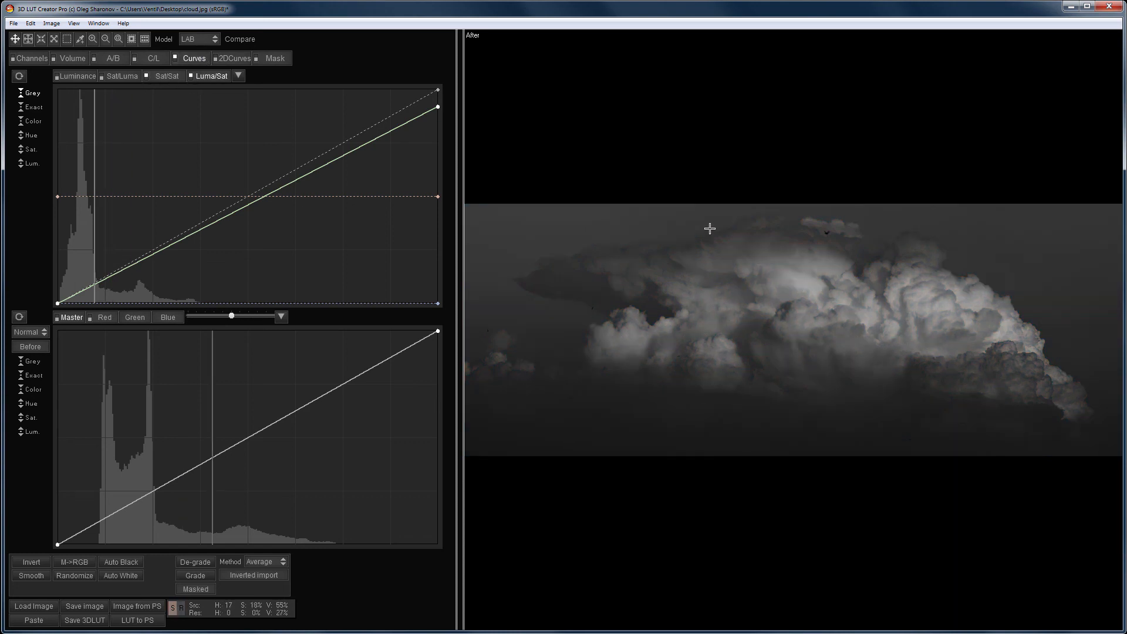
Step: Steepen the Sat/Luma curve by moving its start point to 63/0 and its endpoint to 198/255
{"action": "left_click", "coordinate": [123, 77]}
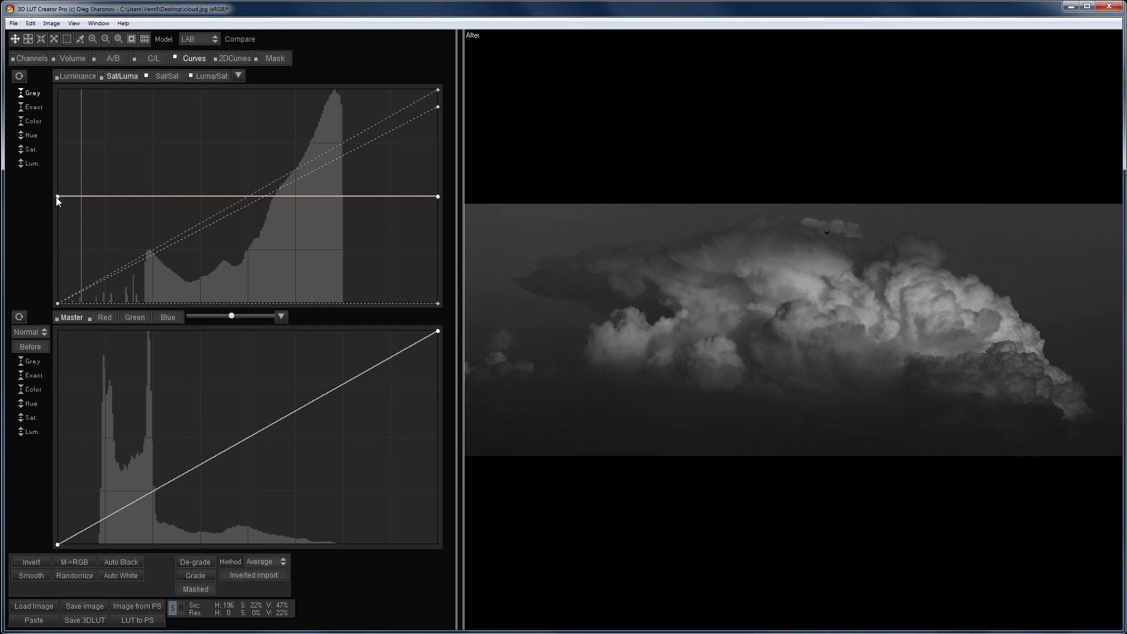
{"action": "left_click_drag", "start_coordinate": [57, 197], "coordinate": [152, 314]}
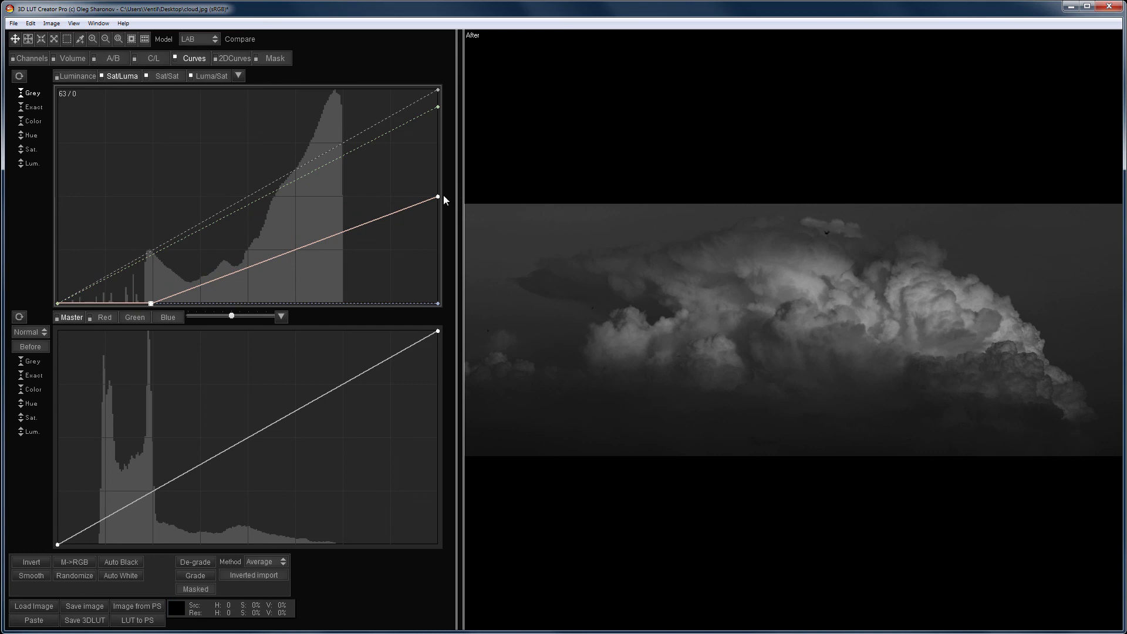
{"action": "left_click_drag", "start_coordinate": [438, 197], "coordinate": [353, 89]}
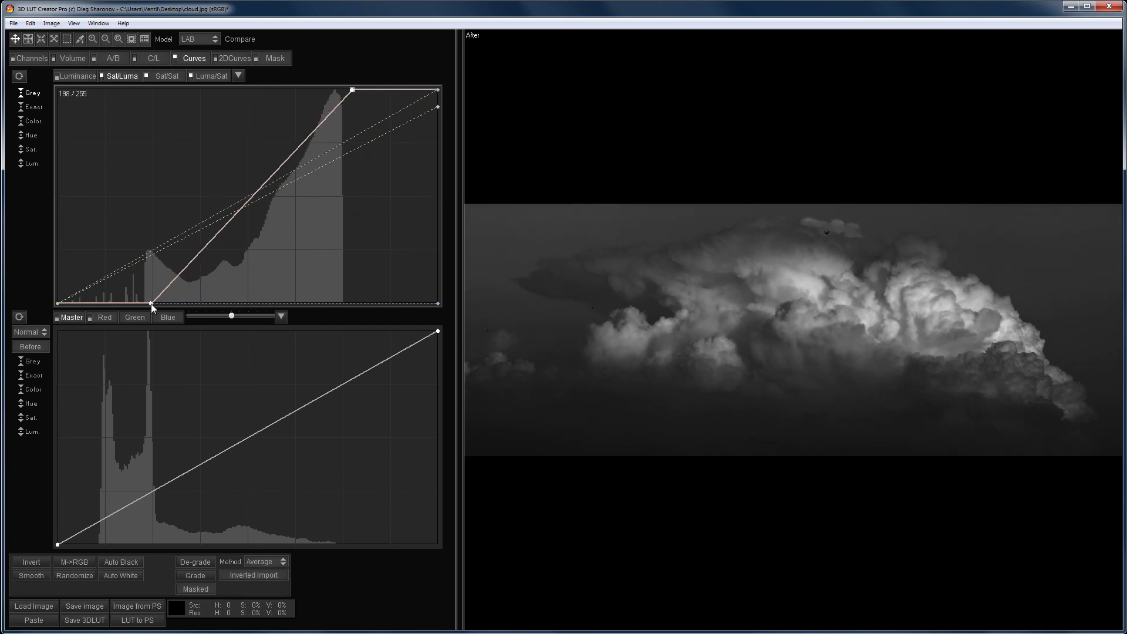
Step: Move the Sat/Luma curve's lower point to 71/0 to darken the less saturated areas of the cloud photo
{"action": "left_click_drag", "start_coordinate": [150, 304], "coordinate": [163, 307]}
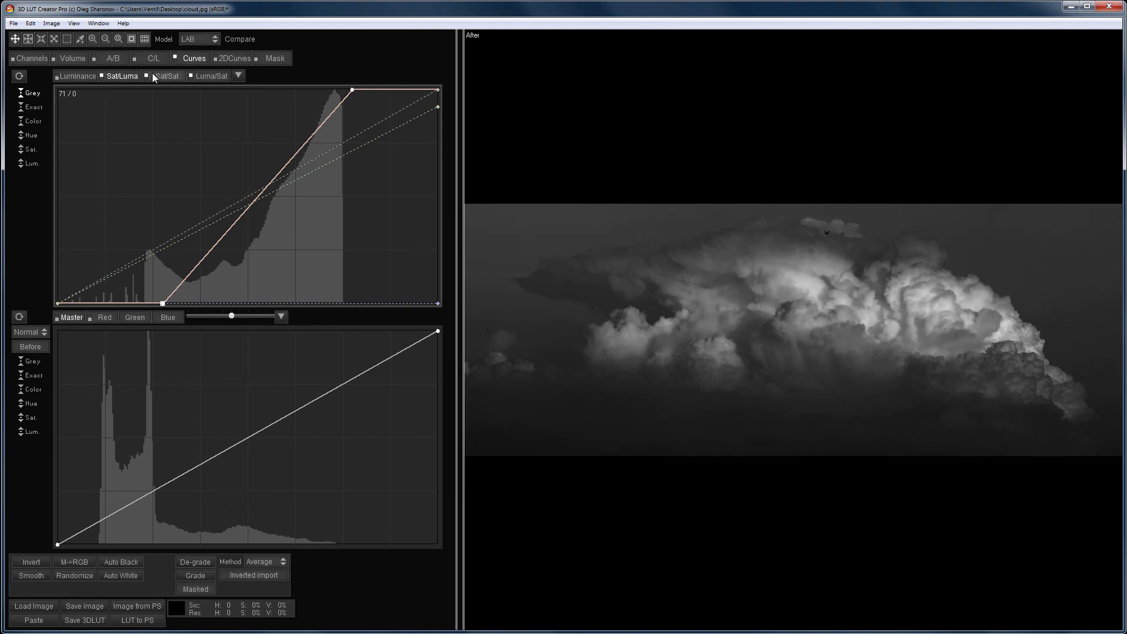
Step: Examine the bright and dark cloud areas of the black-and-white result up close, and compare the whole photo with the original
{"action": "key", "text": "space"}
{"action": "left_click", "coordinate": [118, 40]}
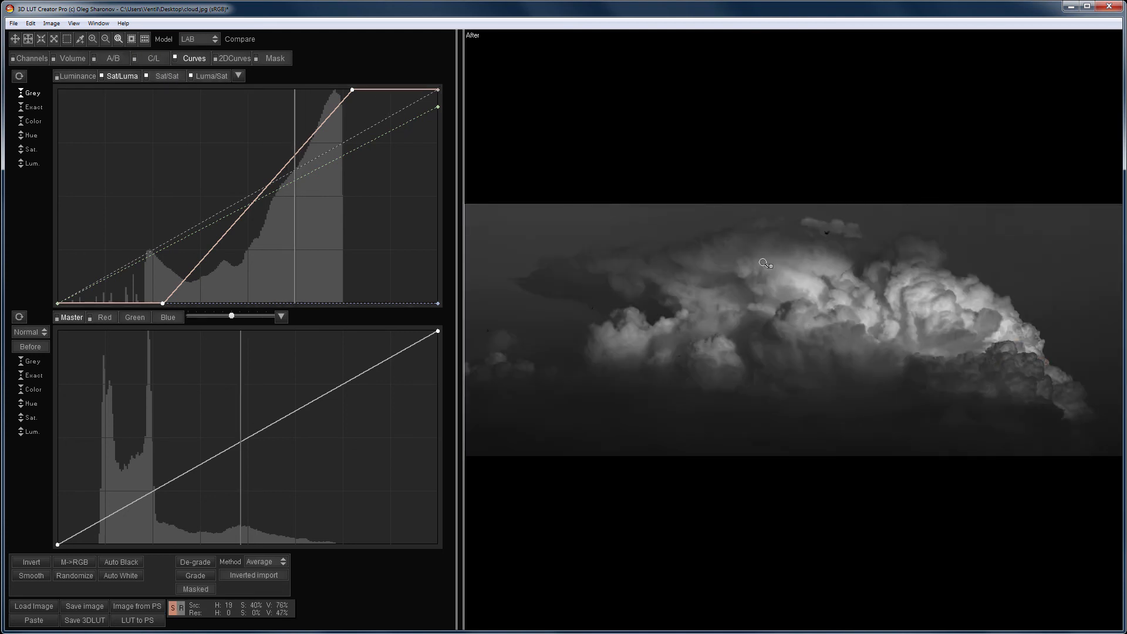
{"action": "left_click", "coordinate": [794, 317]}
{"action": "left_click_drag", "start_coordinate": [899, 295], "coordinate": [650, 465]}
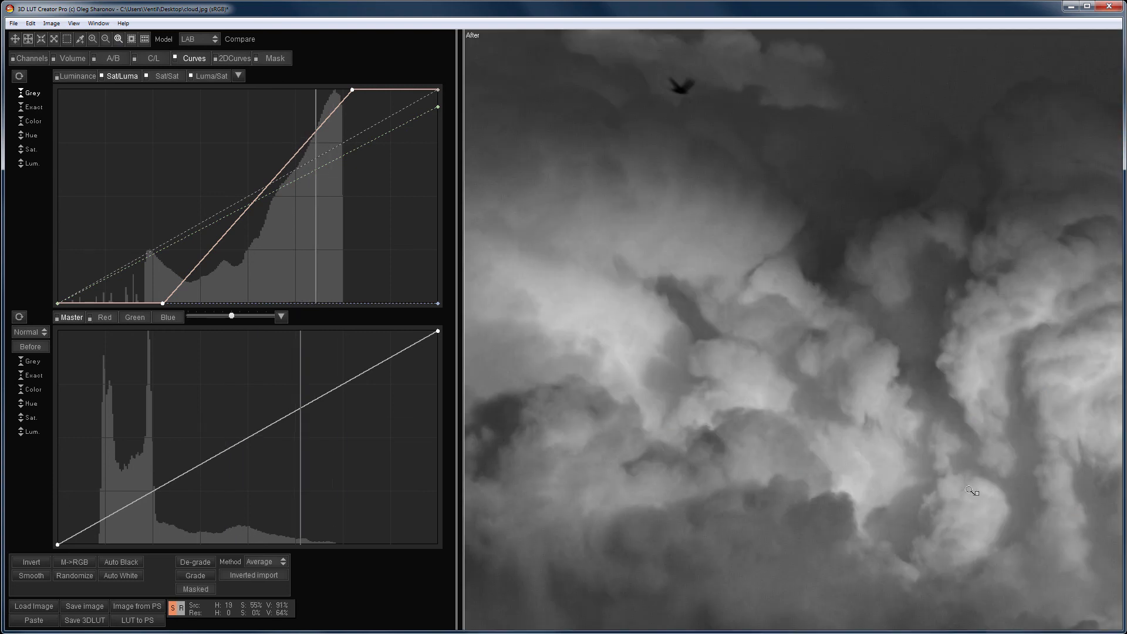
{"action": "left_click_drag", "start_coordinate": [938, 481], "coordinate": [483, 350]}
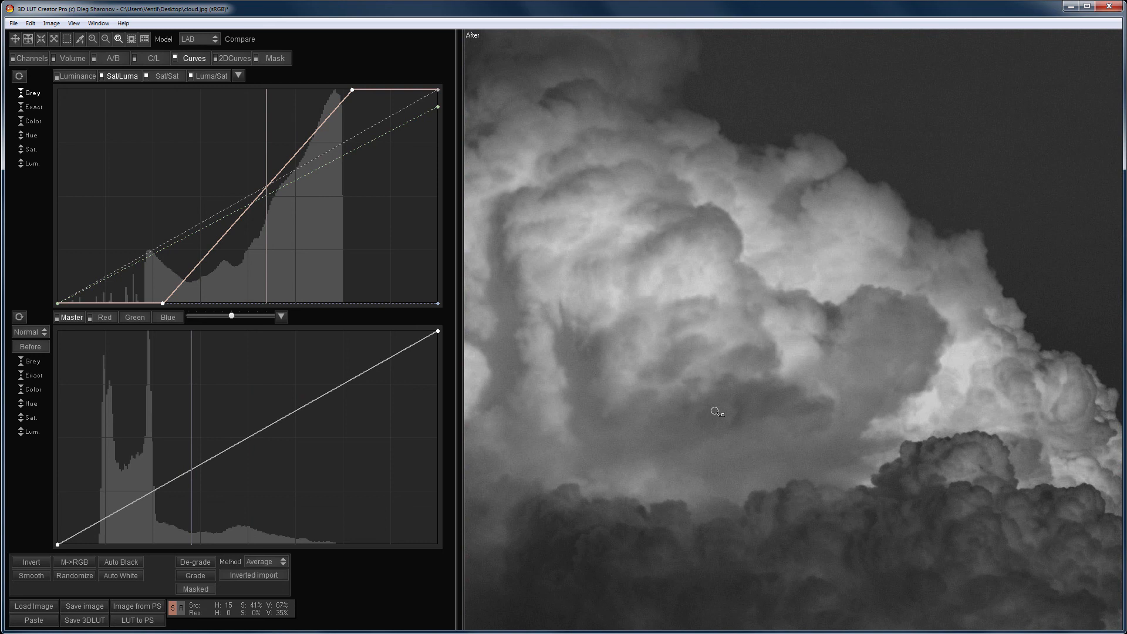
{"action": "left_click_drag", "start_coordinate": [715, 411], "coordinate": [715, 411]}
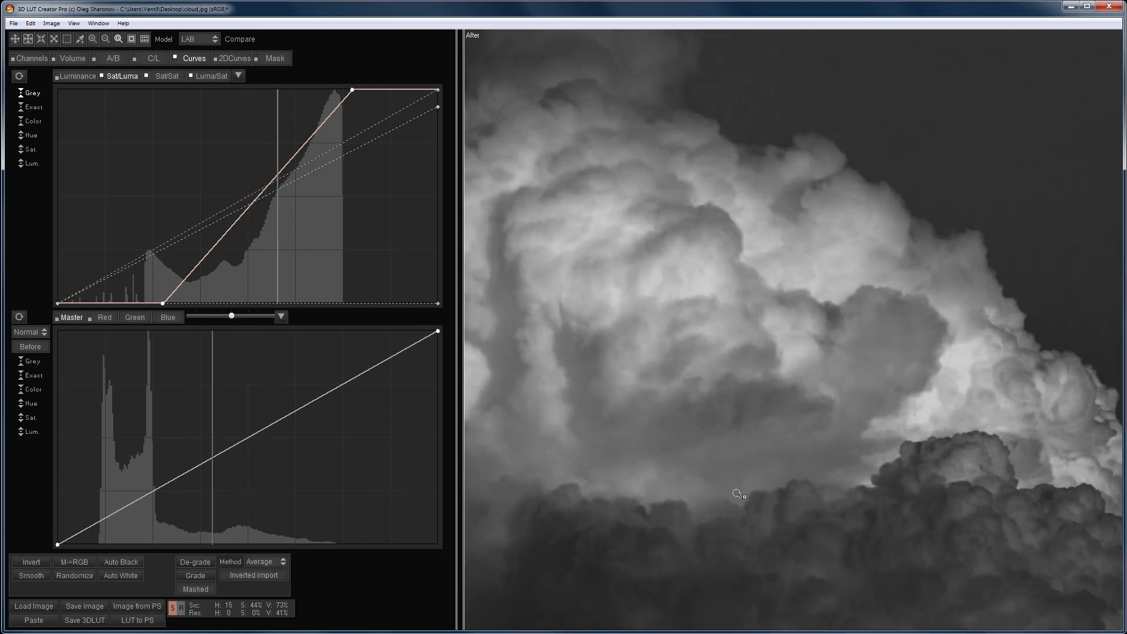
{"action": "left_click_drag", "start_coordinate": [738, 490], "coordinate": [791, 145]}
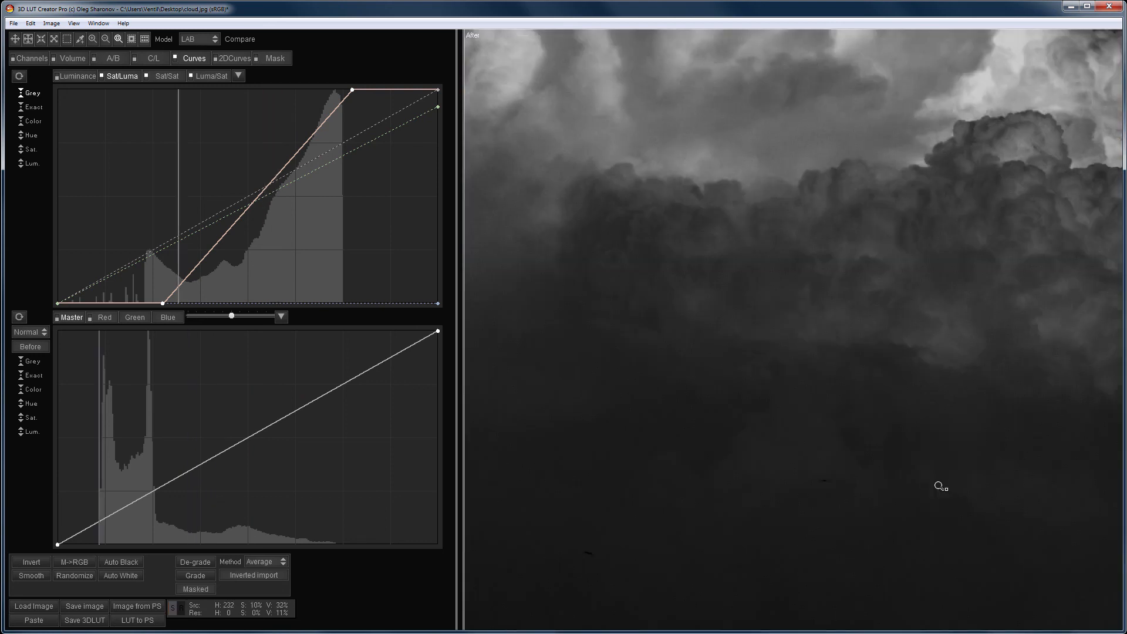
{"action": "left_click_drag", "start_coordinate": [926, 270], "coordinate": [867, 318]}
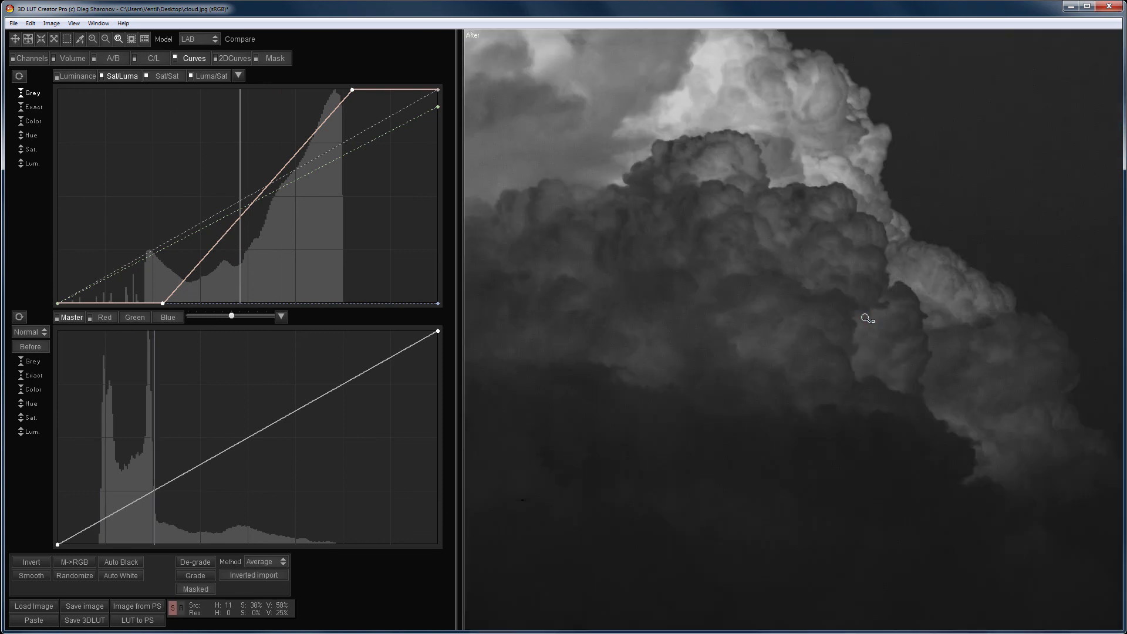
{"action": "double_click", "coordinate": [866, 318]}
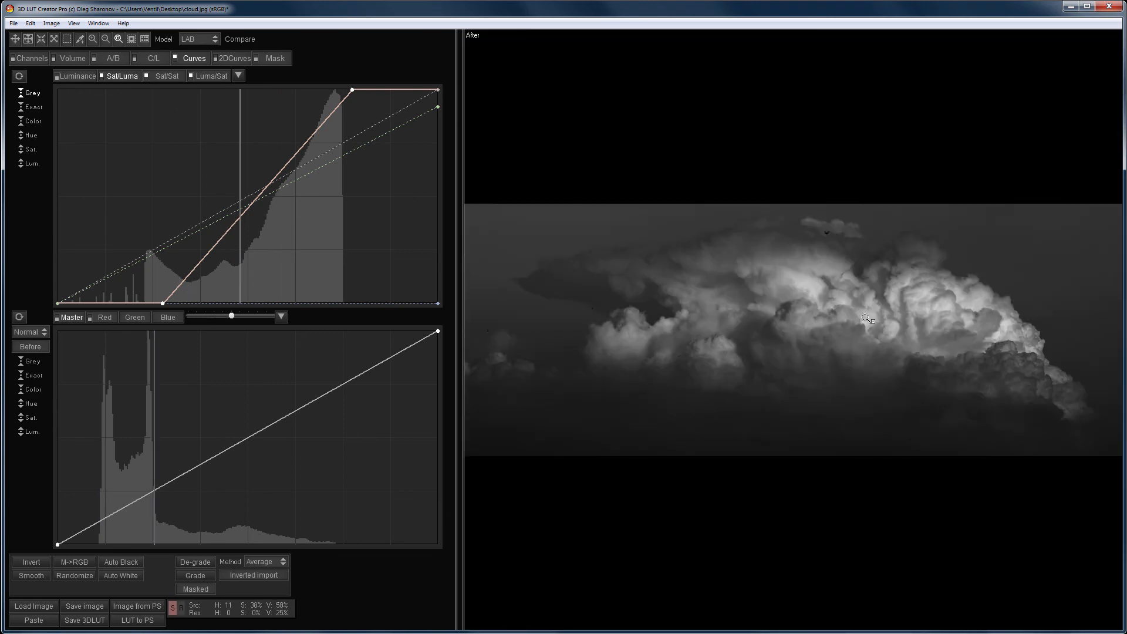
{"action": "key", "text": "c"}
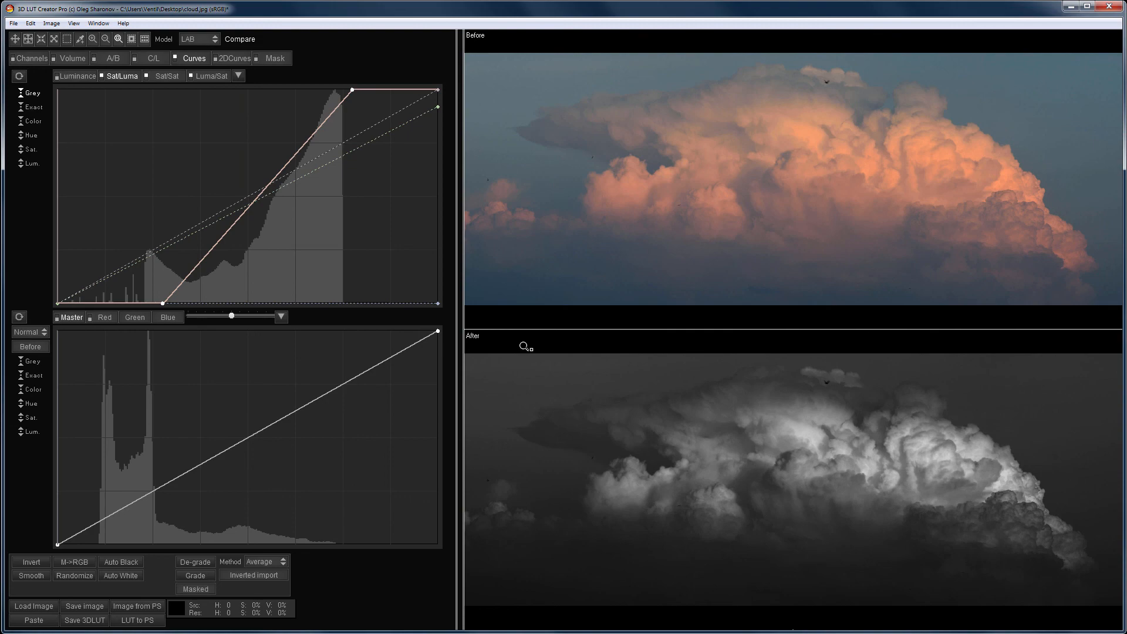